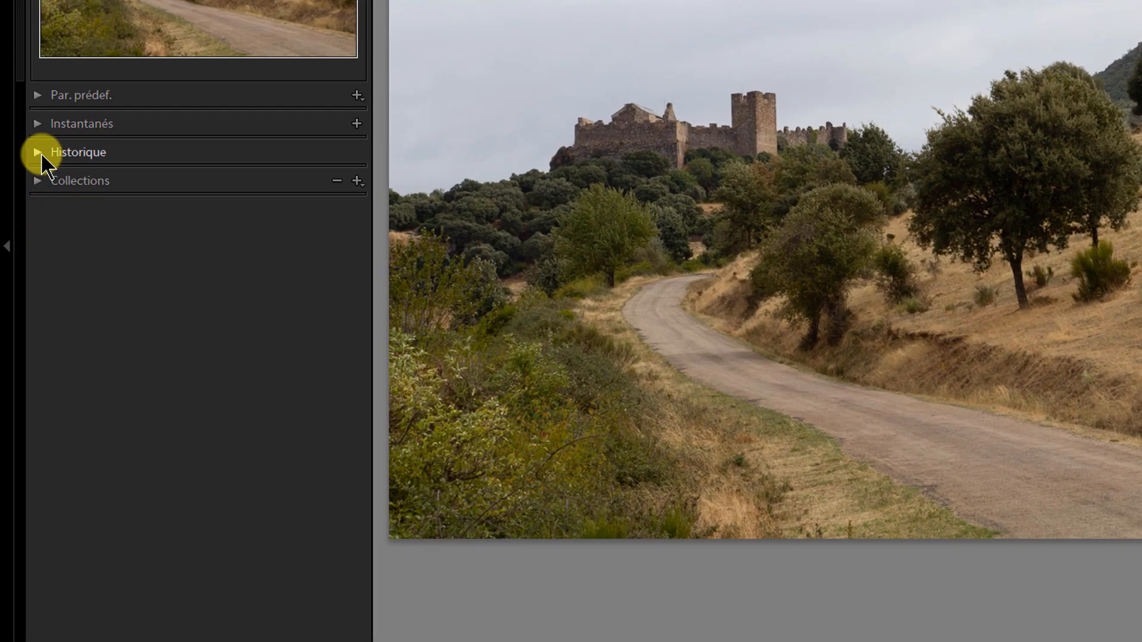
Step: Expand the history and snapshot sections and reset all develop settings of the castle photo
{"action": "left_click", "coordinate": [40, 153]}
{"action": "left_click", "coordinate": [38, 124]}
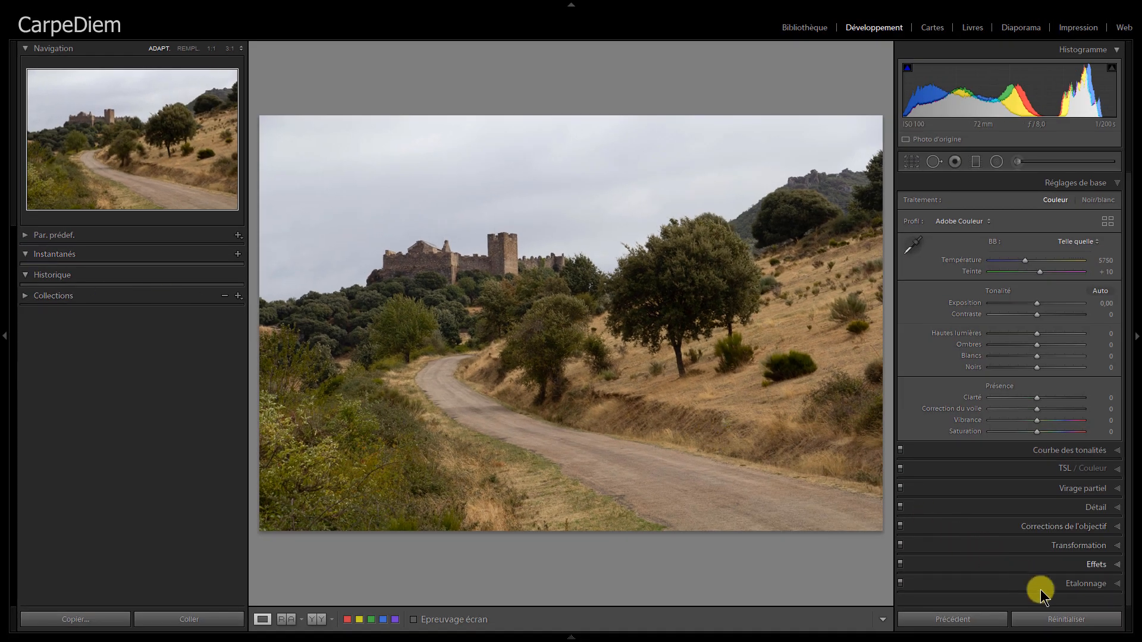
{"action": "left_click", "coordinate": [1061, 619]}
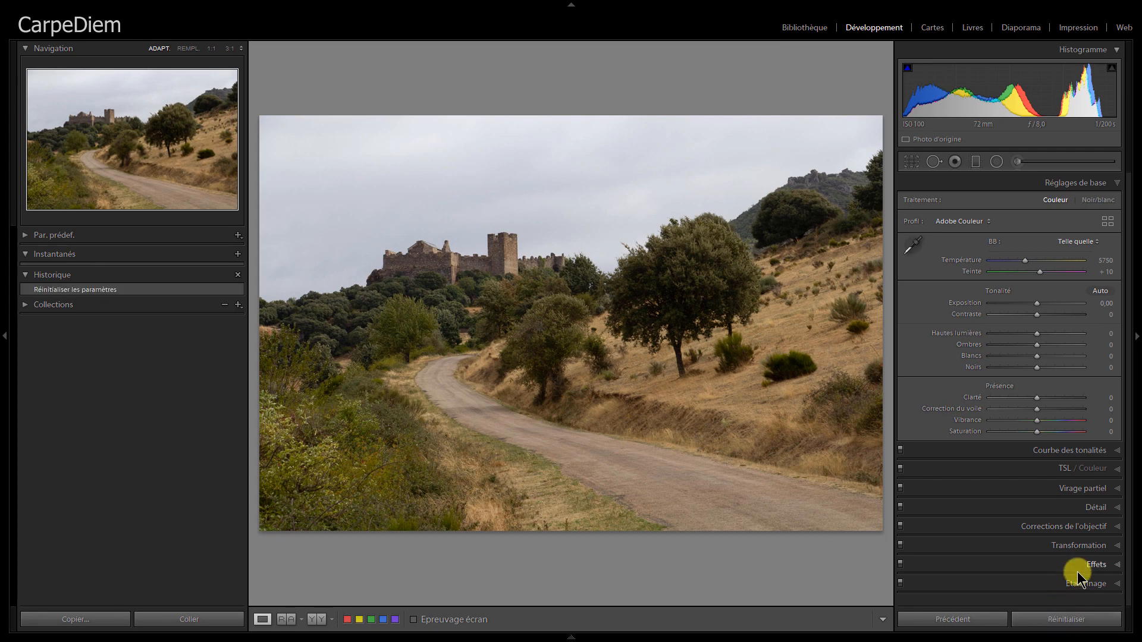
Step: Enable chromatic aberration removal and the lens correction profile for the photo
{"action": "left_click", "coordinate": [1074, 528]}
{"action": "left_click", "coordinate": [919, 313]}
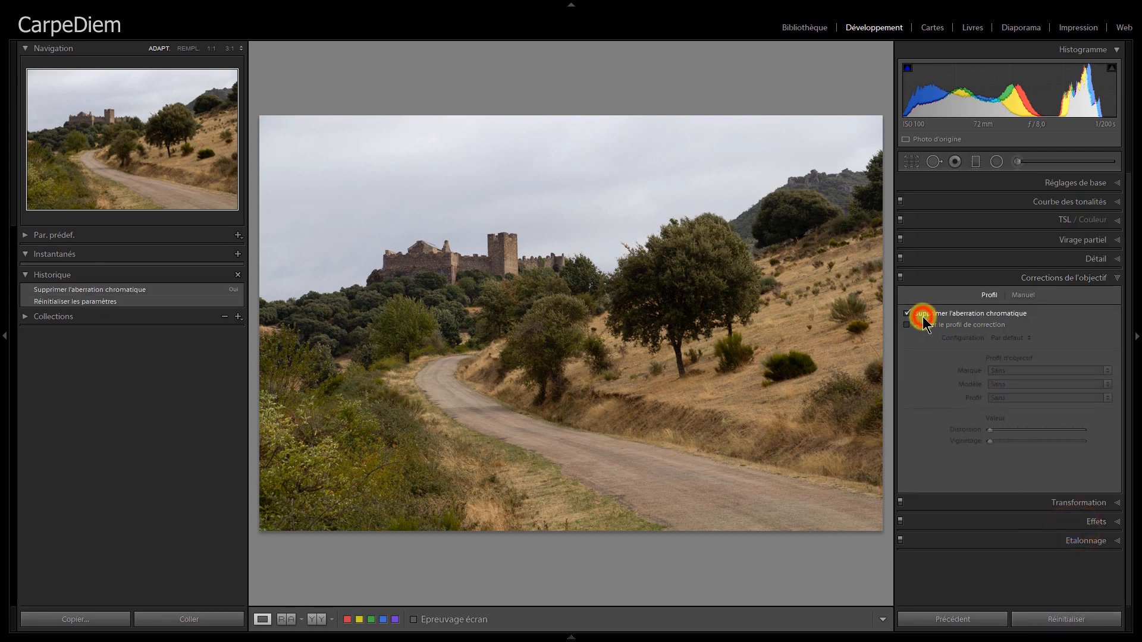
{"action": "left_click", "coordinate": [919, 325]}
Step: Straighten the photo with a crop angle of 0.80 and apply the crop
{"action": "left_click", "coordinate": [908, 163]}
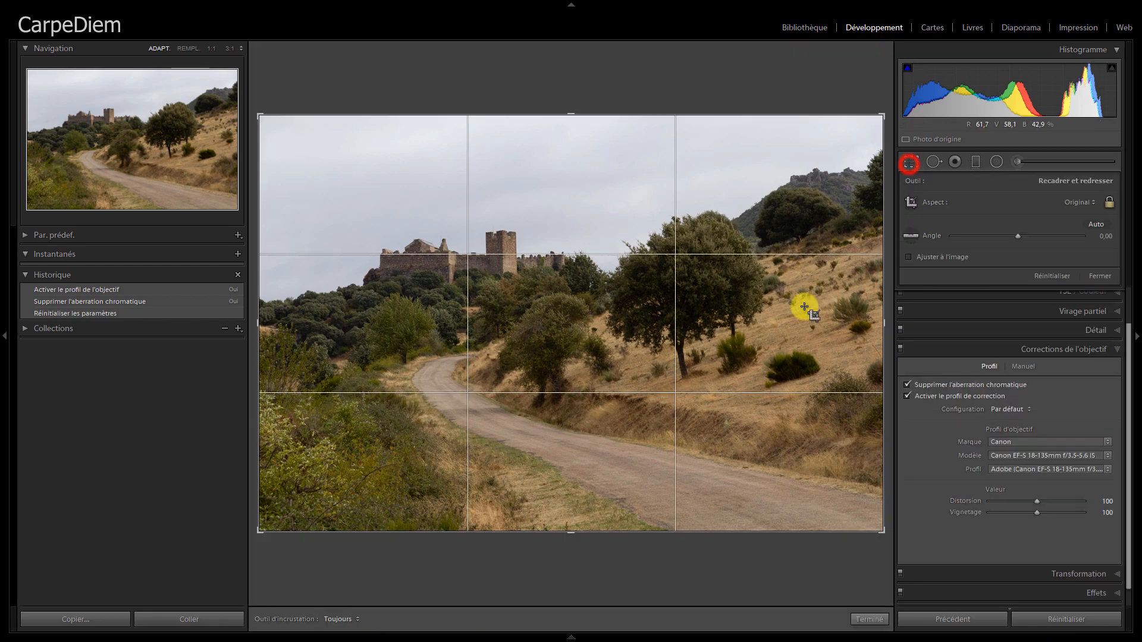
{"action": "left_click_drag", "start_coordinate": [891, 311], "coordinate": [891, 315]}
{"action": "left_click", "coordinate": [869, 621]}
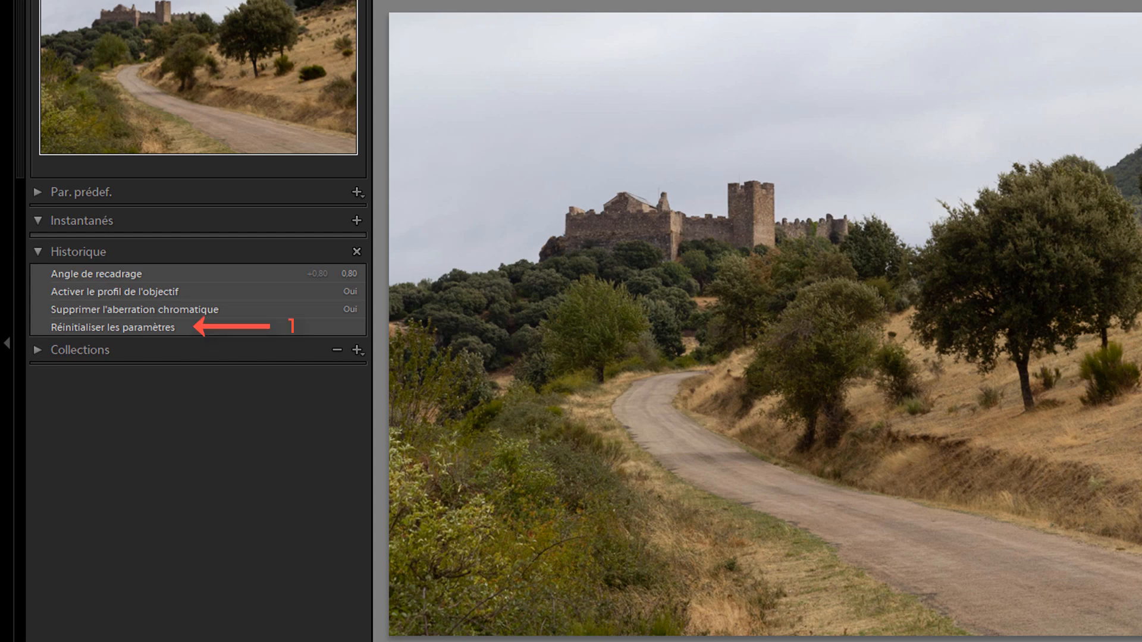
Step: Adjust the basic tone: Exposition +0.40, Hautes lumières -54, Blancs +36 and Clarté +15
{"action": "left_click", "coordinate": [1088, 182]}
{"action": "mouse_move", "coordinate": [1037, 303]}
{"action": "left_mouse_down"}
{"action": "mouse_move", "coordinate": [1037, 333]}
{"action": "mouse_move", "coordinate": [1015, 333]}
{"action": "mouse_move", "coordinate": [1054, 355]}
{"action": "left_mouse_up"}
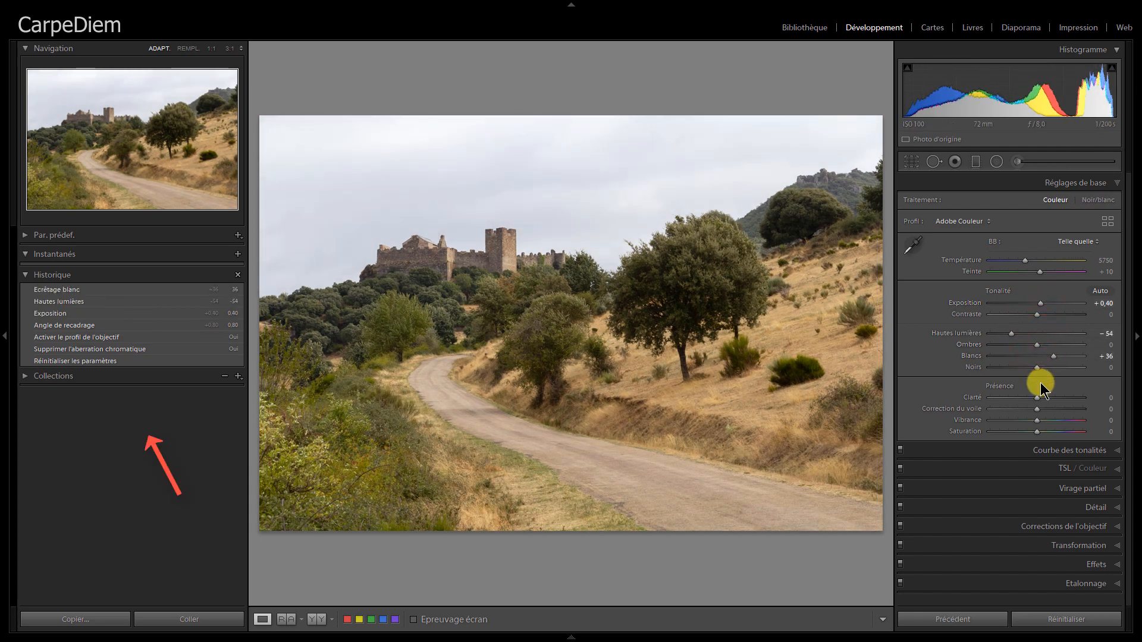
{"action": "left_click_drag", "start_coordinate": [1037, 397], "coordinate": [1036, 403]}
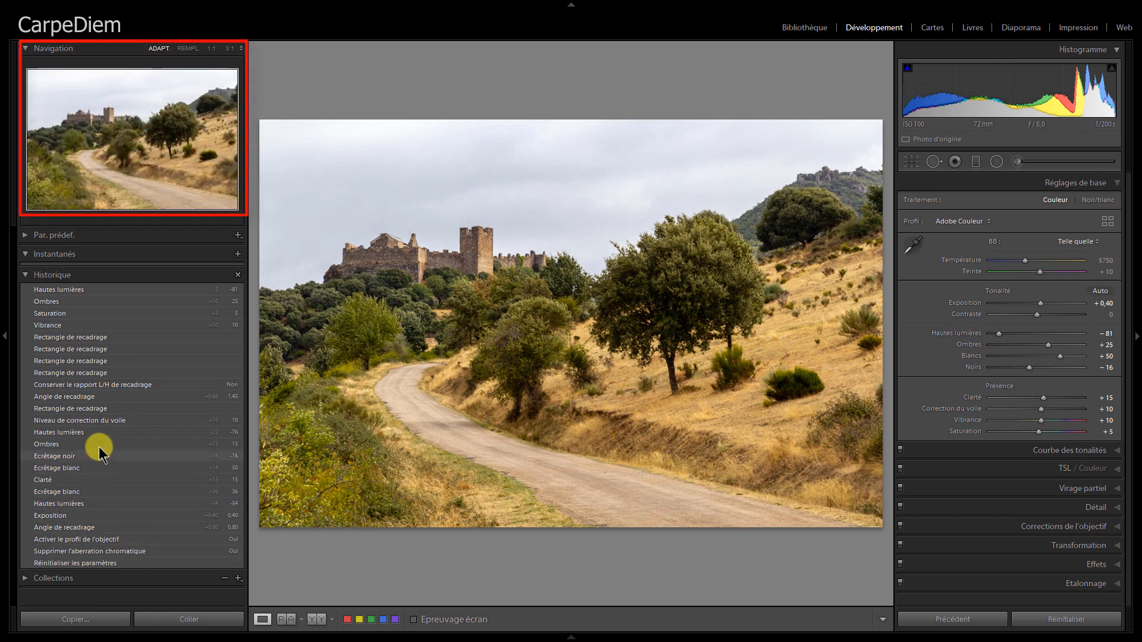
Step: Revisit earlier history states: a late crop rectangle, Hautes lumières -54, and the crop rectangle just after Niveau de correction du voile
{"action": "left_click", "coordinate": [94, 349]}
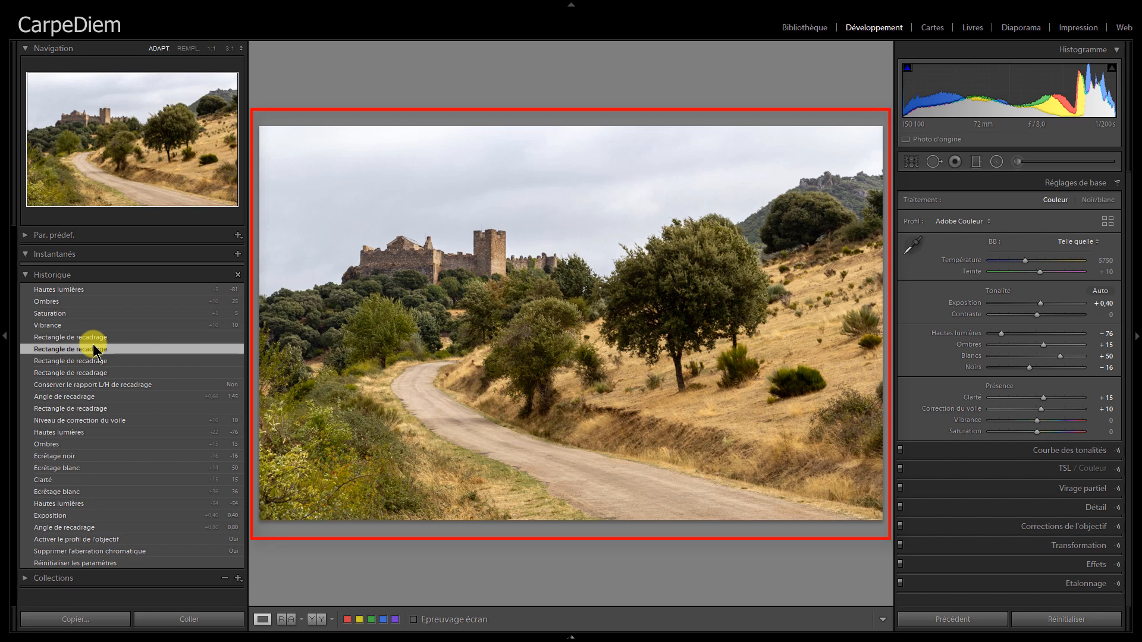
{"action": "left_click", "coordinate": [58, 503]}
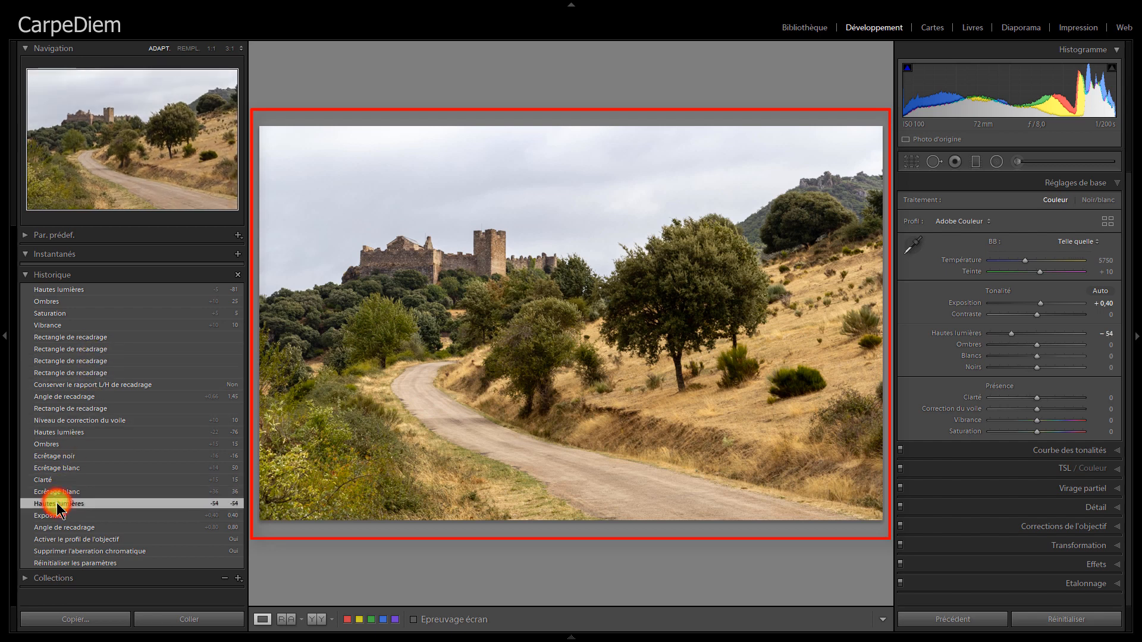
{"action": "left_click", "coordinate": [68, 409]}
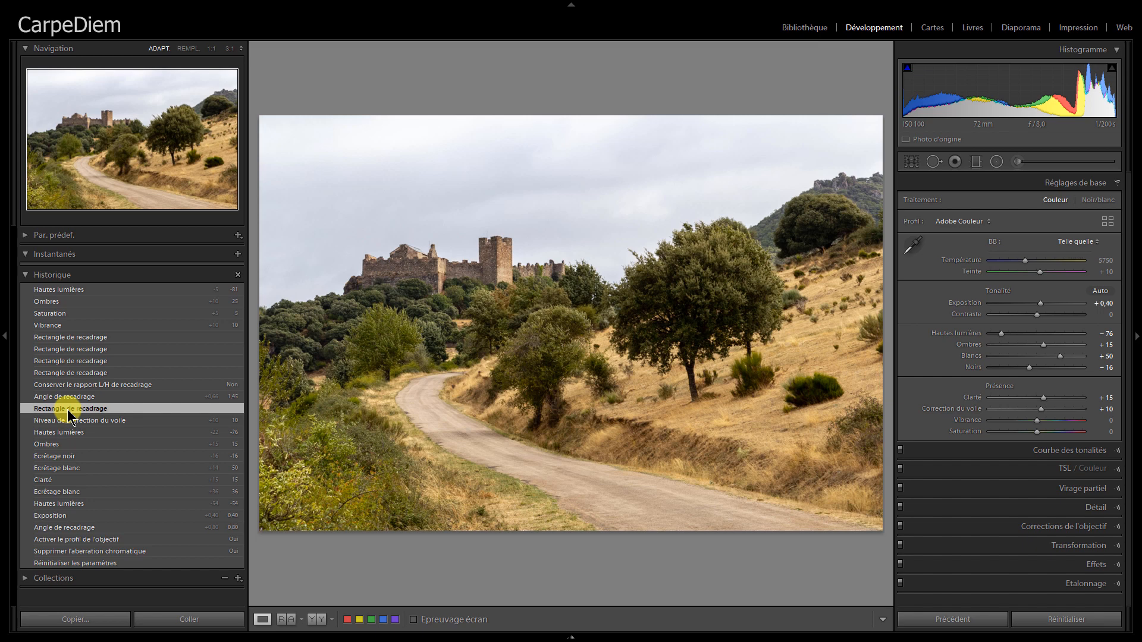
Step: Raise Clarté to +20 from the earlier history state and undo that change
{"action": "left_click", "coordinate": [1044, 397]}
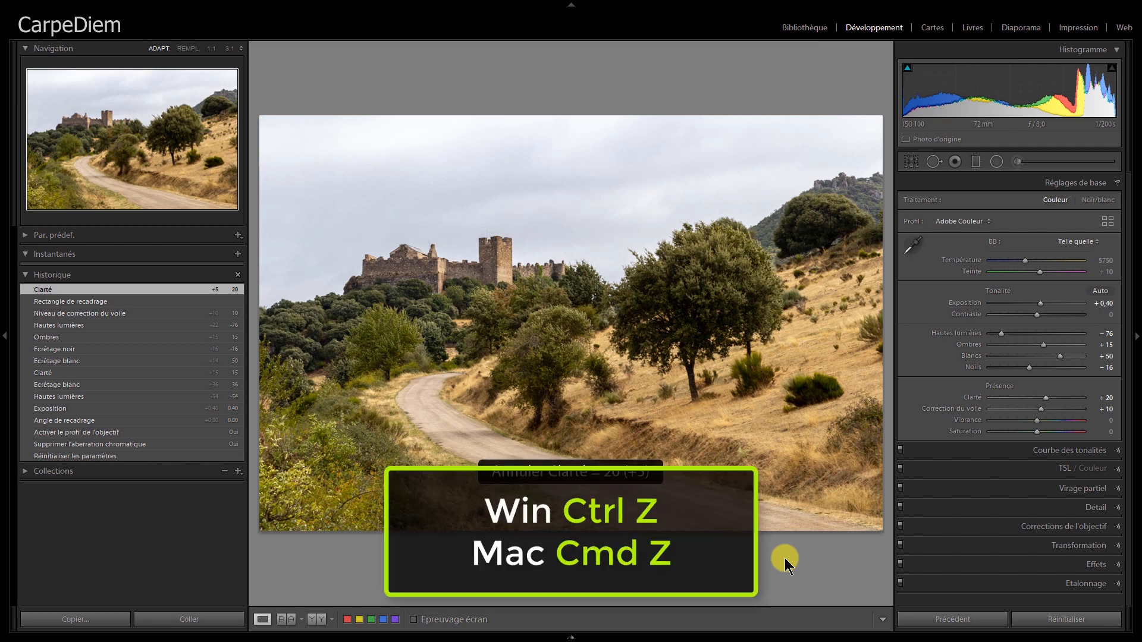
{"action": "key", "text": "ctrl+z"}
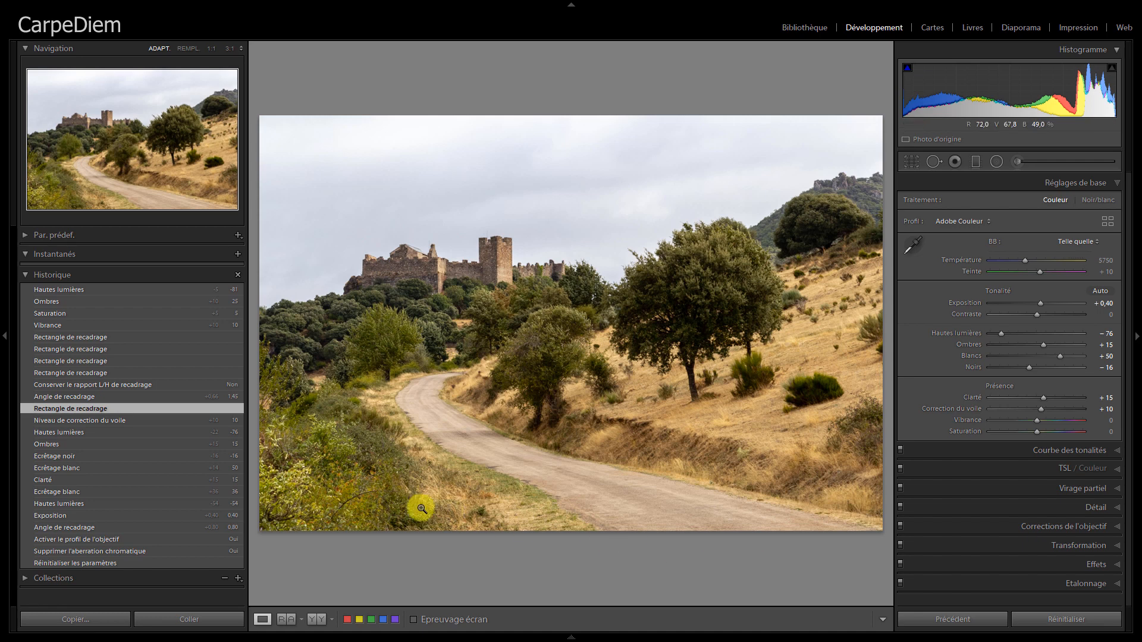
Step: Return the photo to the Clarté +15 history state and create a virtual copy from it
{"action": "left_click", "coordinate": [111, 481]}
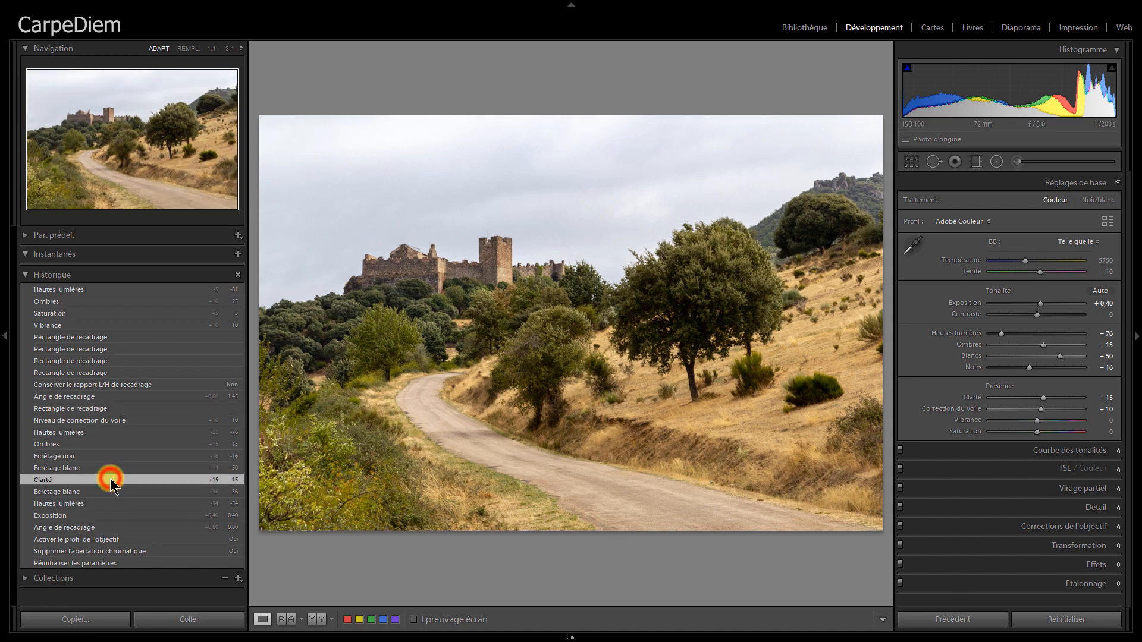
{"action": "right_click", "coordinate": [470, 379]}
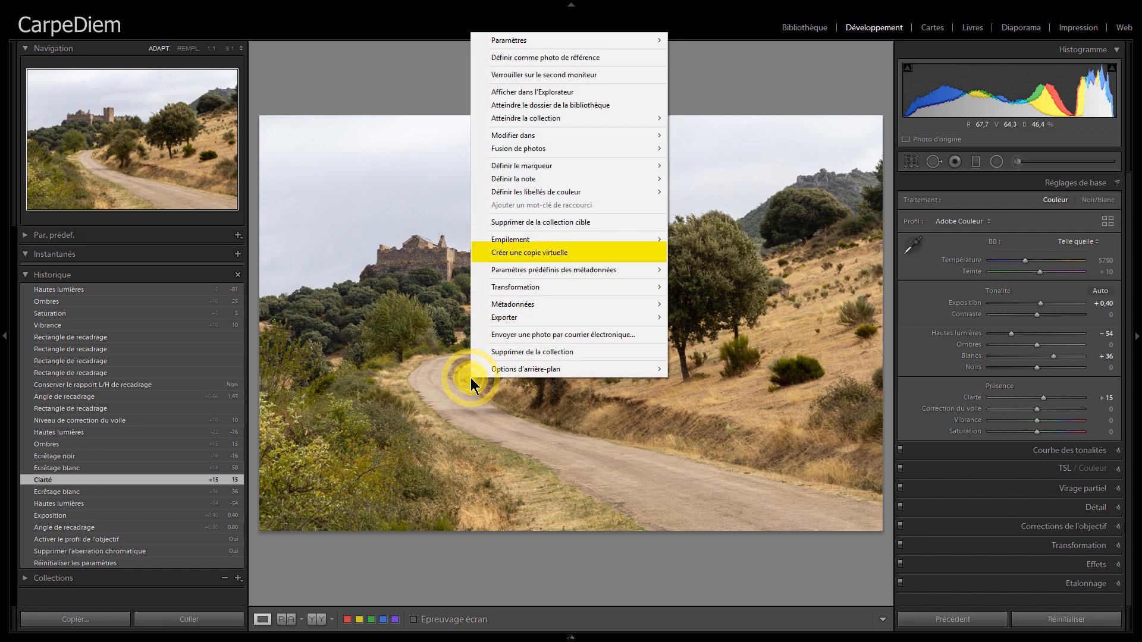
{"action": "left_click", "coordinate": [529, 258]}
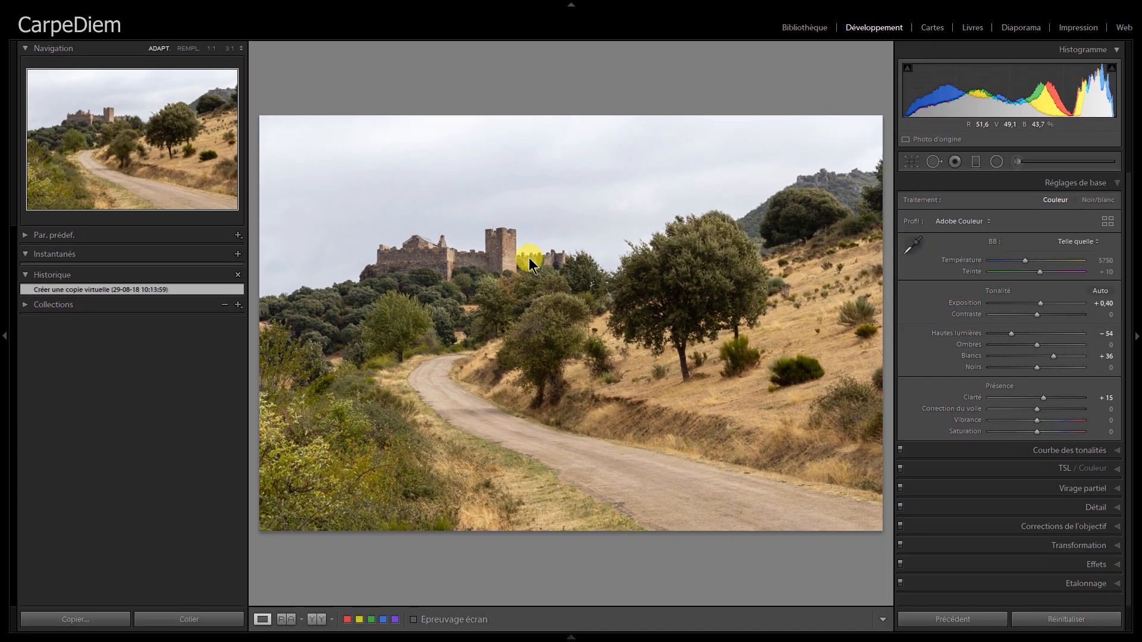
Step: Go back to the original photo, restore its Saturation +5 history state and create a second virtual copy
{"action": "mouse_move", "coordinate": [156, 637]}
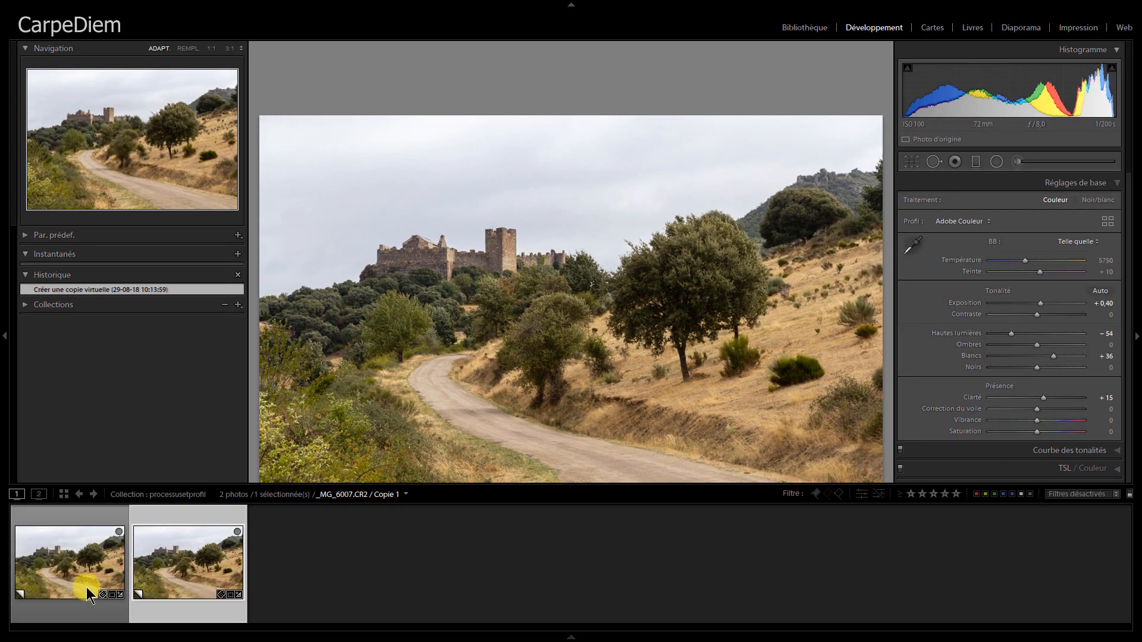
{"action": "left_click", "coordinate": [77, 568]}
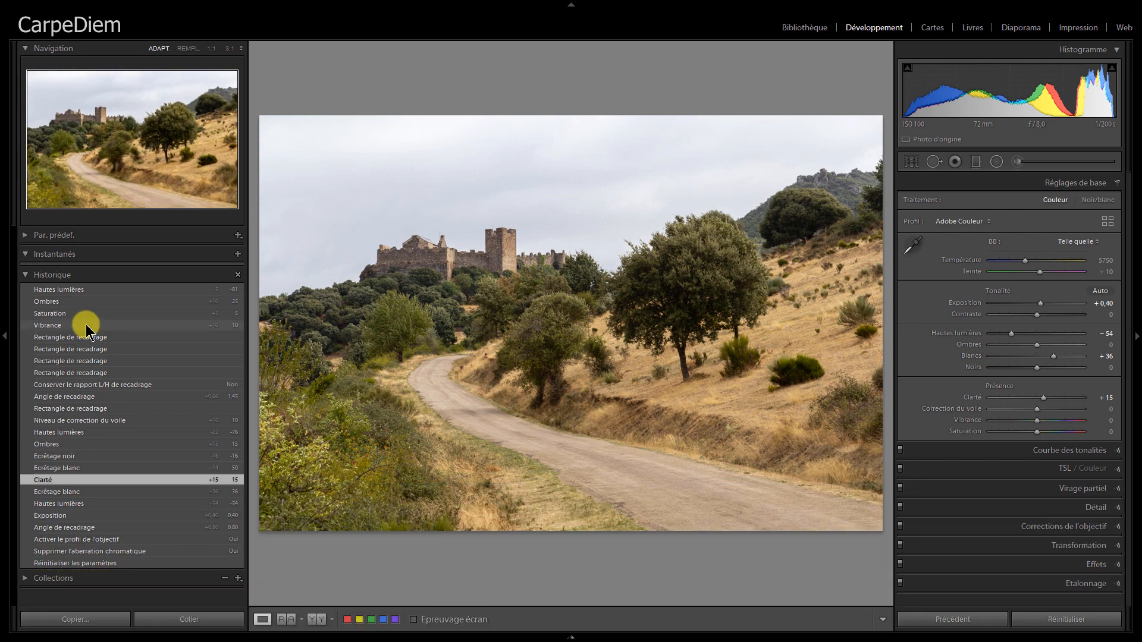
{"action": "left_click", "coordinate": [89, 314]}
{"action": "right_click", "coordinate": [465, 344]}
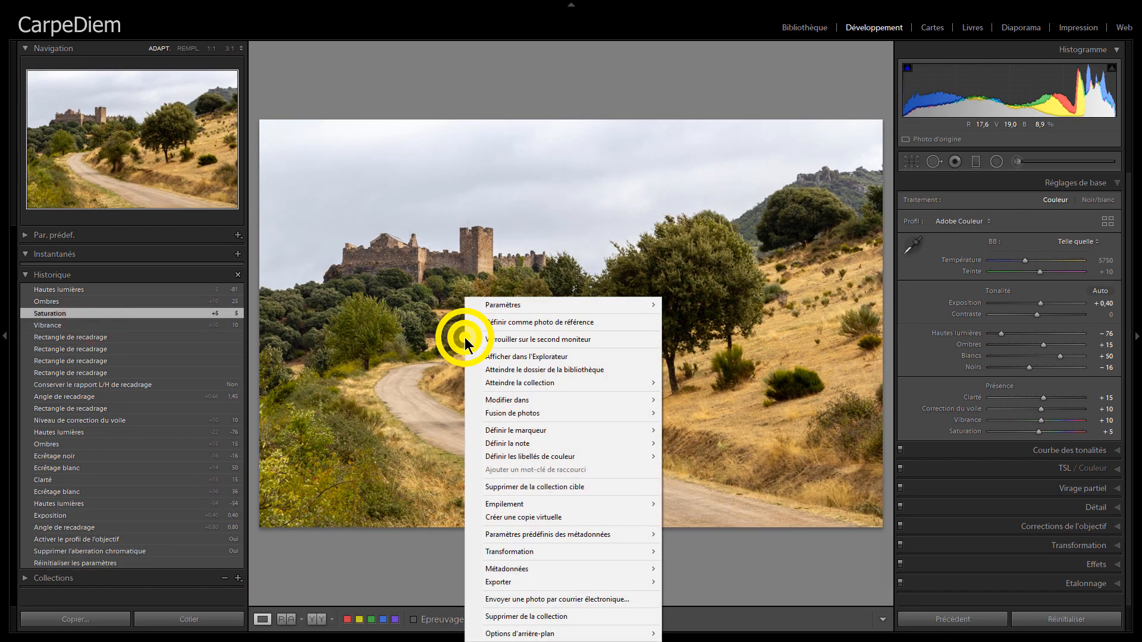
{"action": "left_click", "coordinate": [515, 517]}
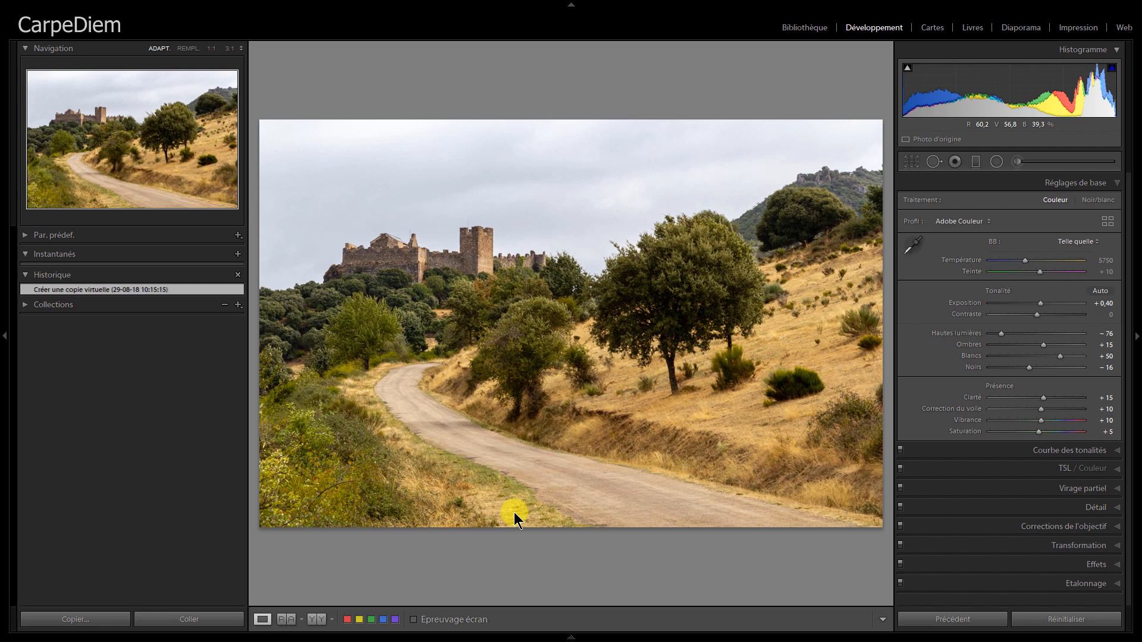
Step: Return to the original photo and create a snapshot named "Ecrêtage blanc" from the Ecrêtage blanc 50 history state
{"action": "key", "text": "Left"}
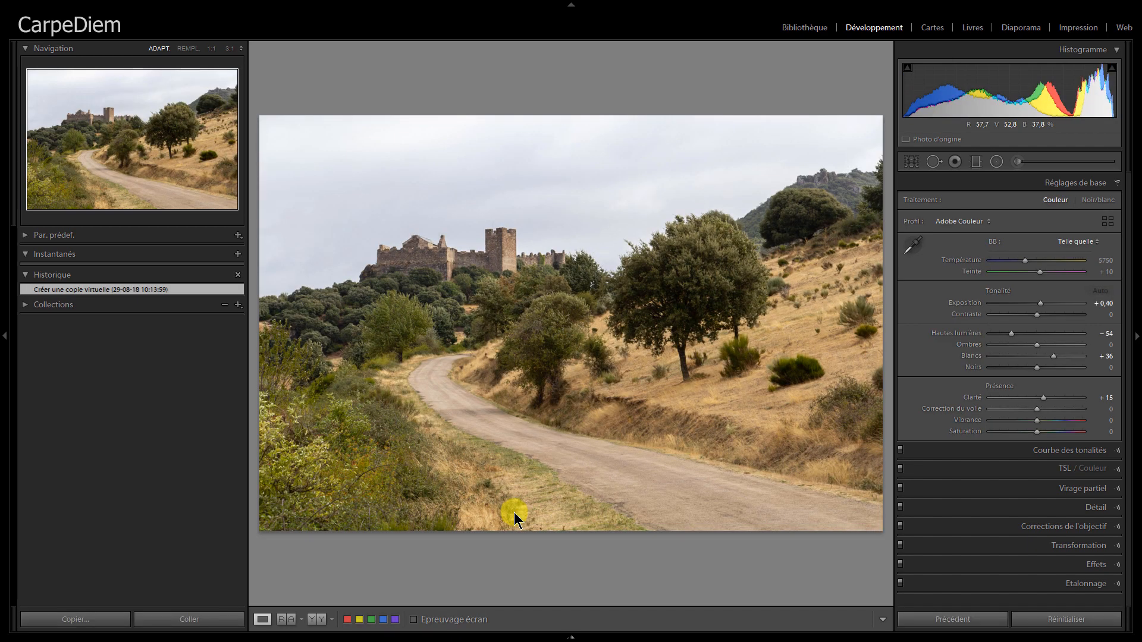
{"action": "key", "text": "Left"}
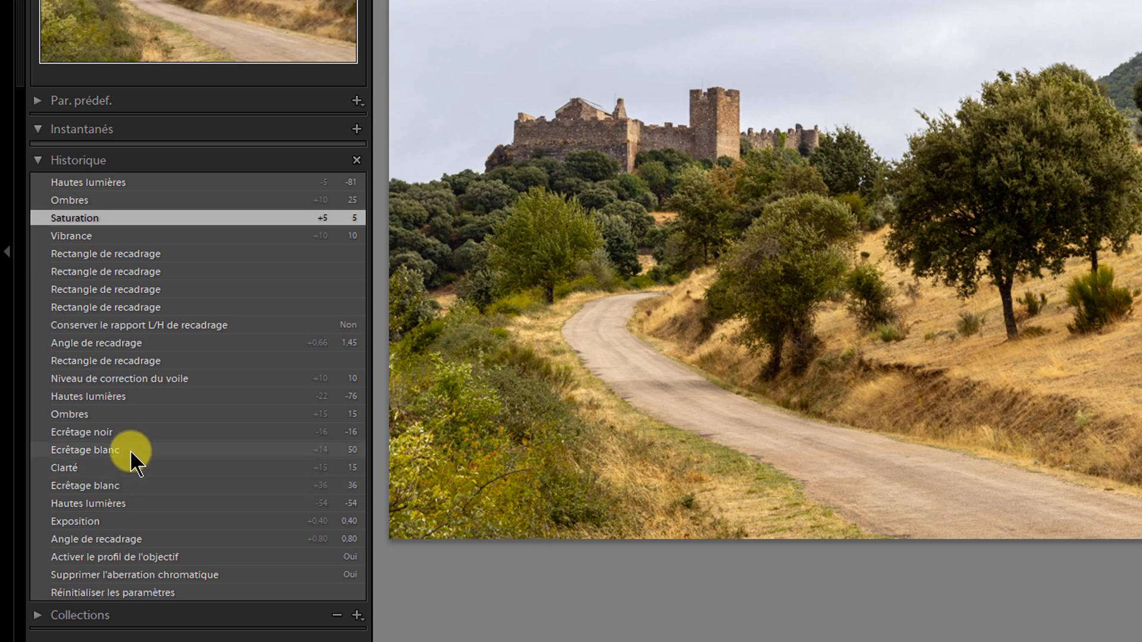
{"action": "right_click", "coordinate": [130, 449]}
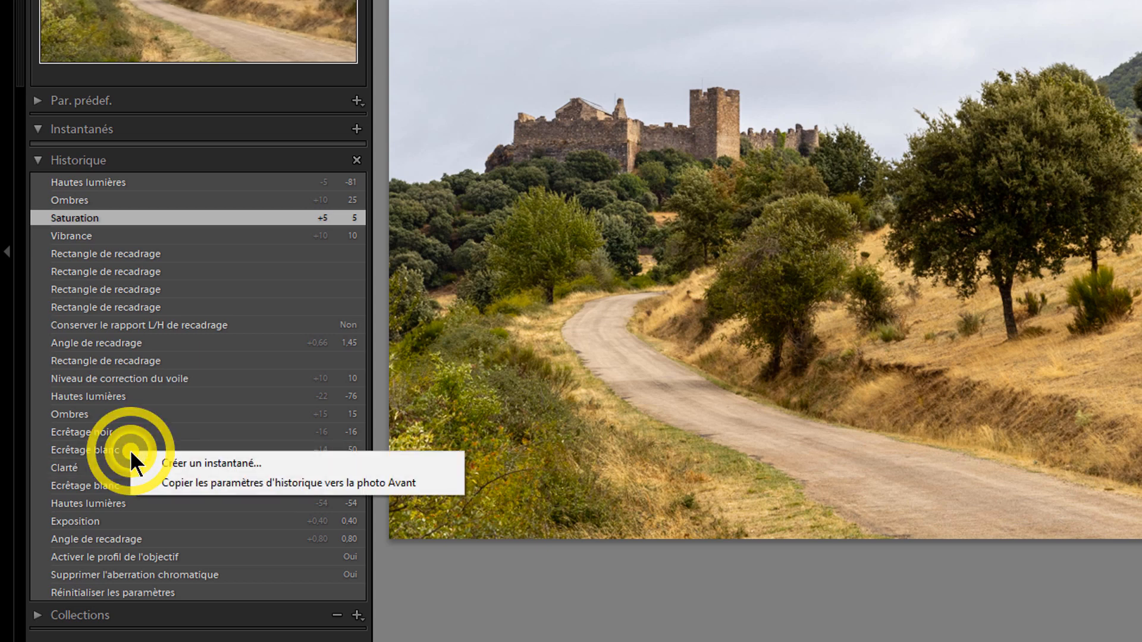
{"action": "left_click", "coordinate": [187, 462]}
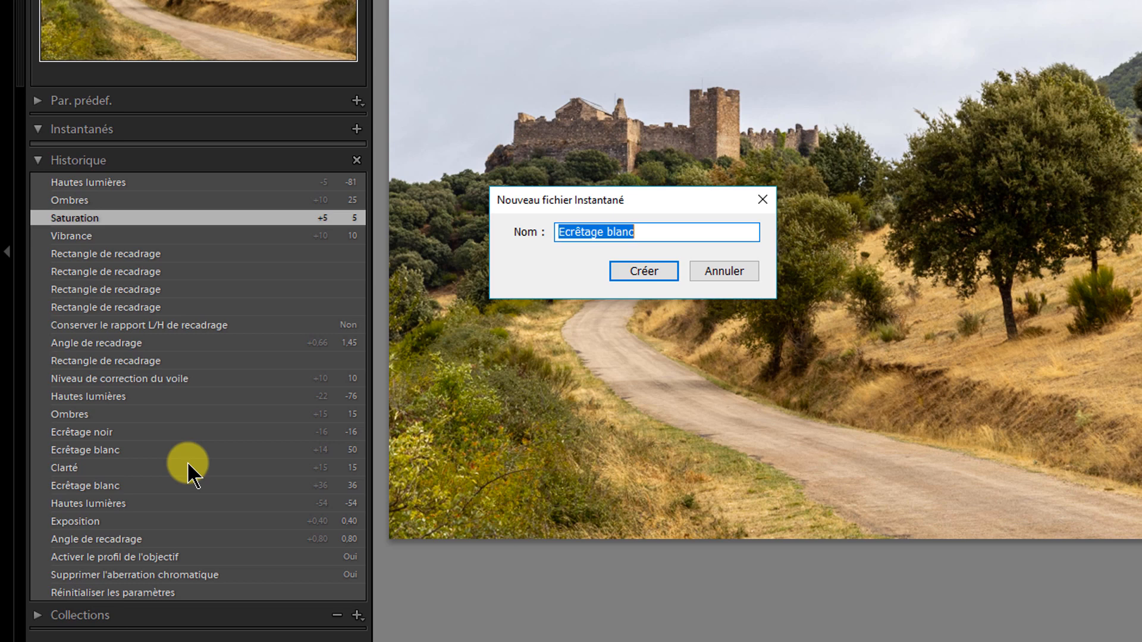
{"action": "left_click", "coordinate": [645, 266]}
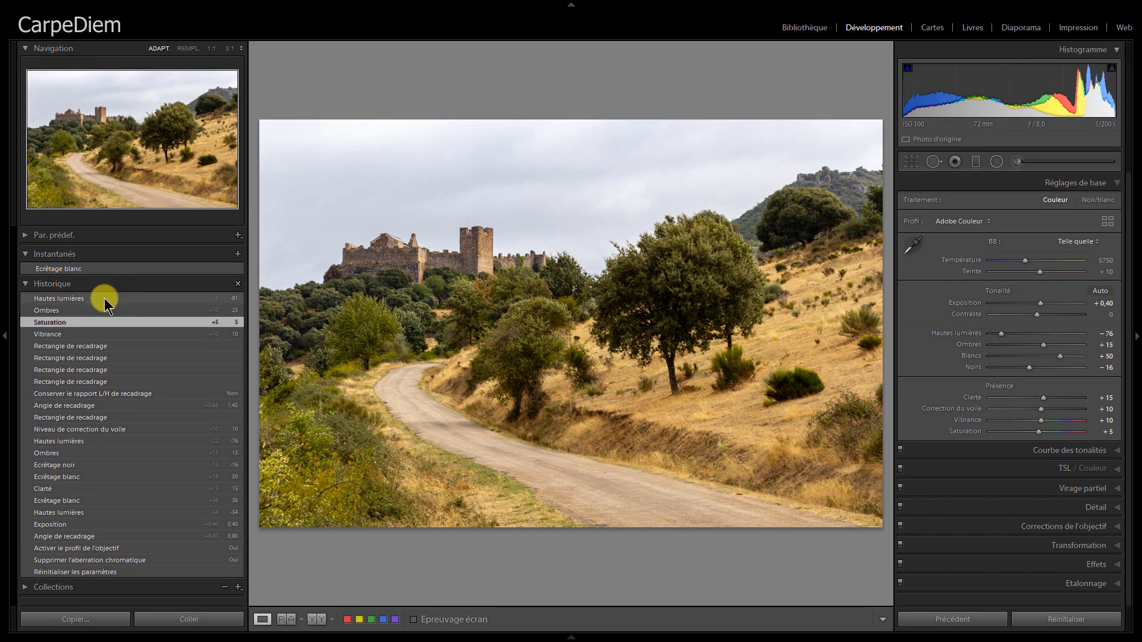
Step: Restore the most recent Hautes lumières history state and set Exposition to +0.73 and Contraste to +20
{"action": "left_click", "coordinate": [104, 299]}
{"action": "left_click", "coordinate": [1032, 302]}
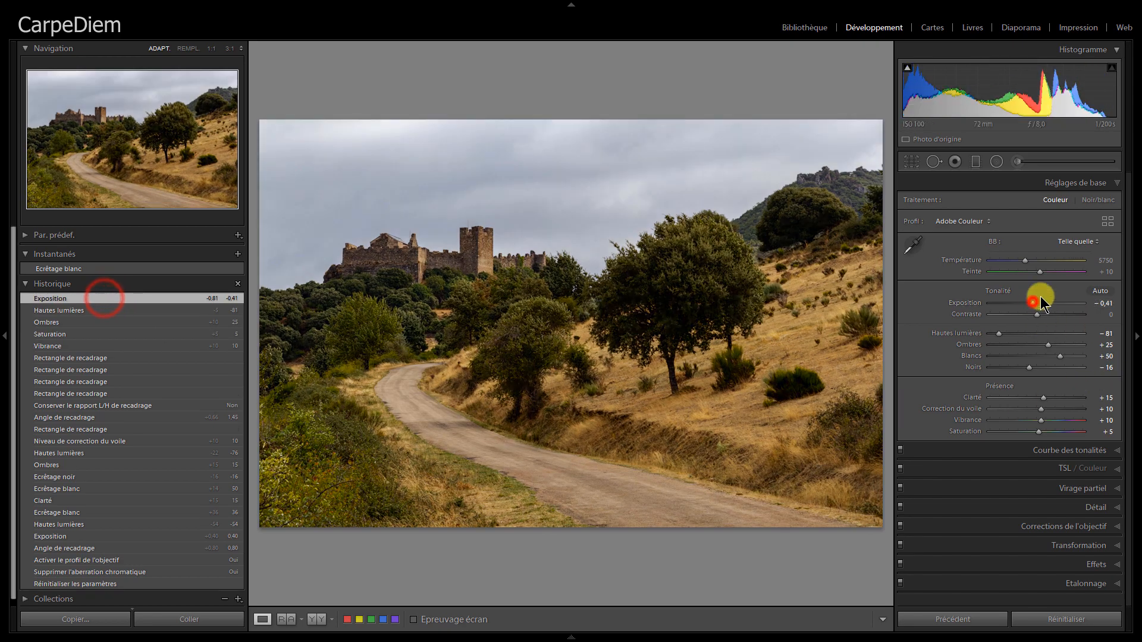
{"action": "left_click", "coordinate": [1043, 302]}
{"action": "left_click", "coordinate": [1046, 314]}
{"action": "left_click", "coordinate": [995, 333]}
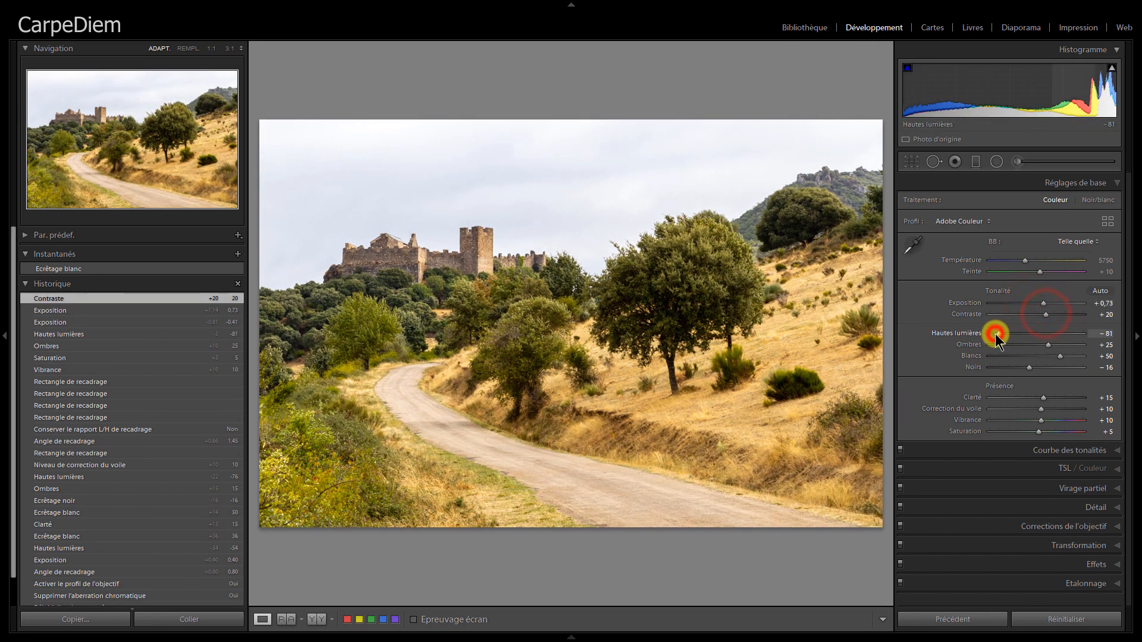
Step: Save the current settings as a new snapshot named "version 2"
{"action": "left_click", "coordinate": [238, 254]}
{"action": "type", "text": "version "}
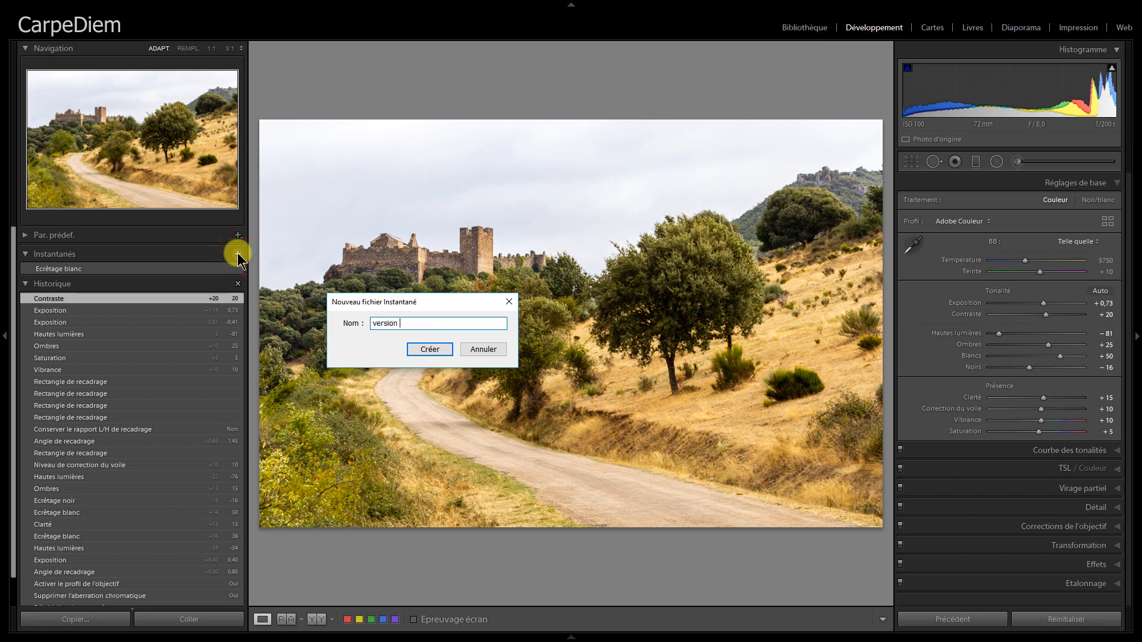
{"action": "type", "text": "2"}
{"action": "left_click", "coordinate": [432, 349]}
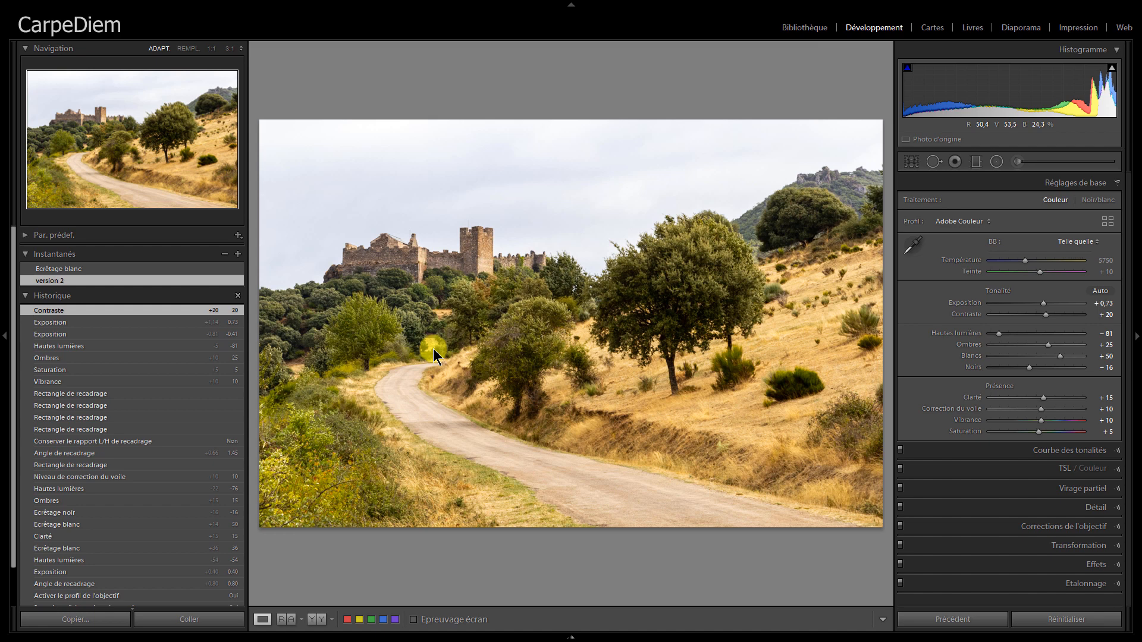
Step: Compare the two snapshots by applying "Ecrêtage blanc" and switching back to "version 2"
{"action": "left_click", "coordinate": [109, 267]}
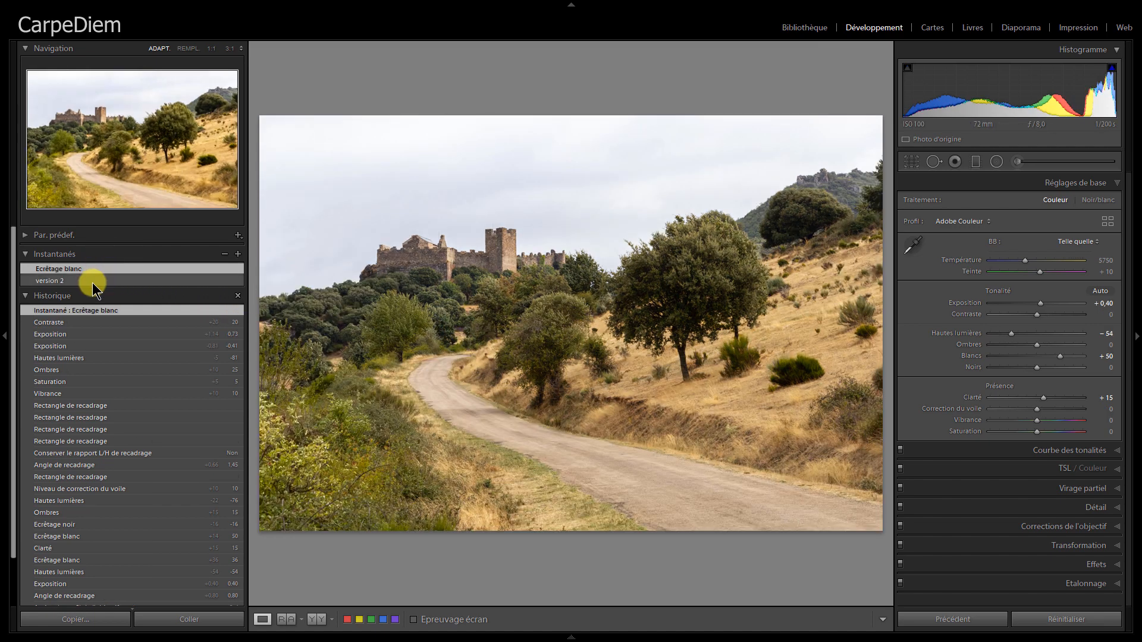
{"action": "left_click", "coordinate": [93, 282]}
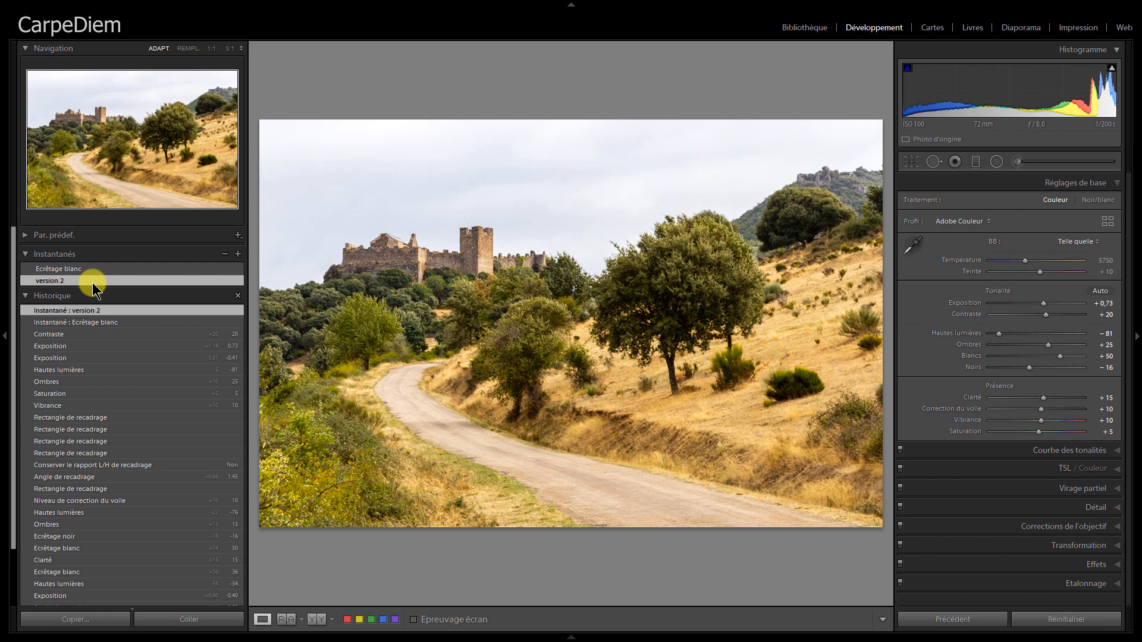
{"action": "left_click", "coordinate": [238, 301]}
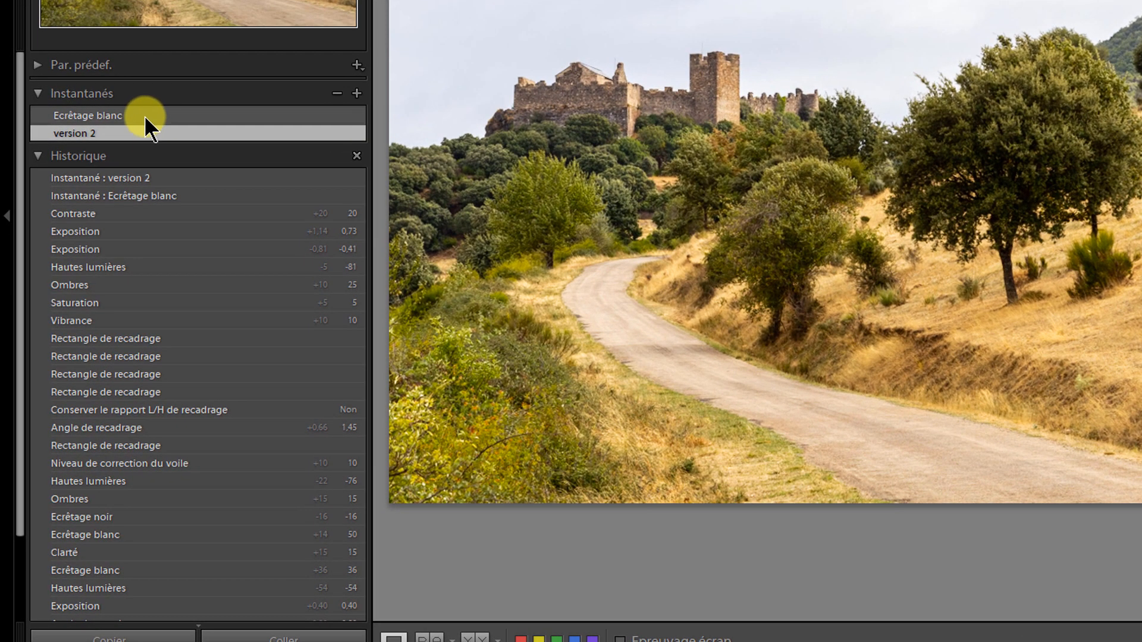
Step: Rename the "Ecrêtage blanc" snapshot to "version 1"
{"action": "right_click", "coordinate": [124, 180]}
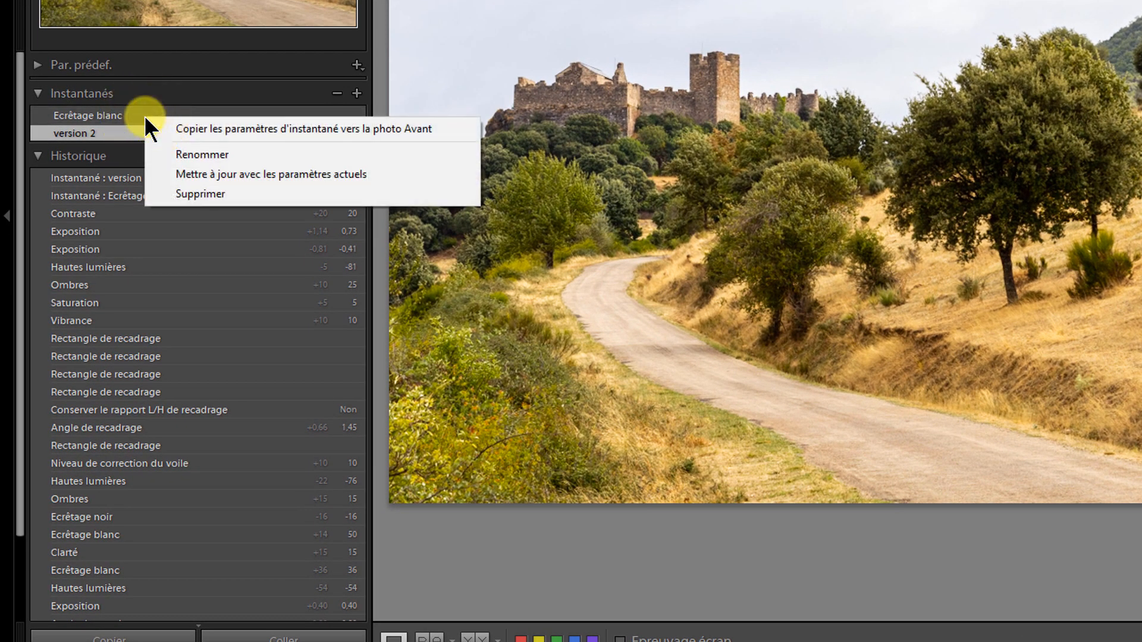
{"action": "left_click", "coordinate": [203, 154]}
{"action": "type", "text": "version 1"}
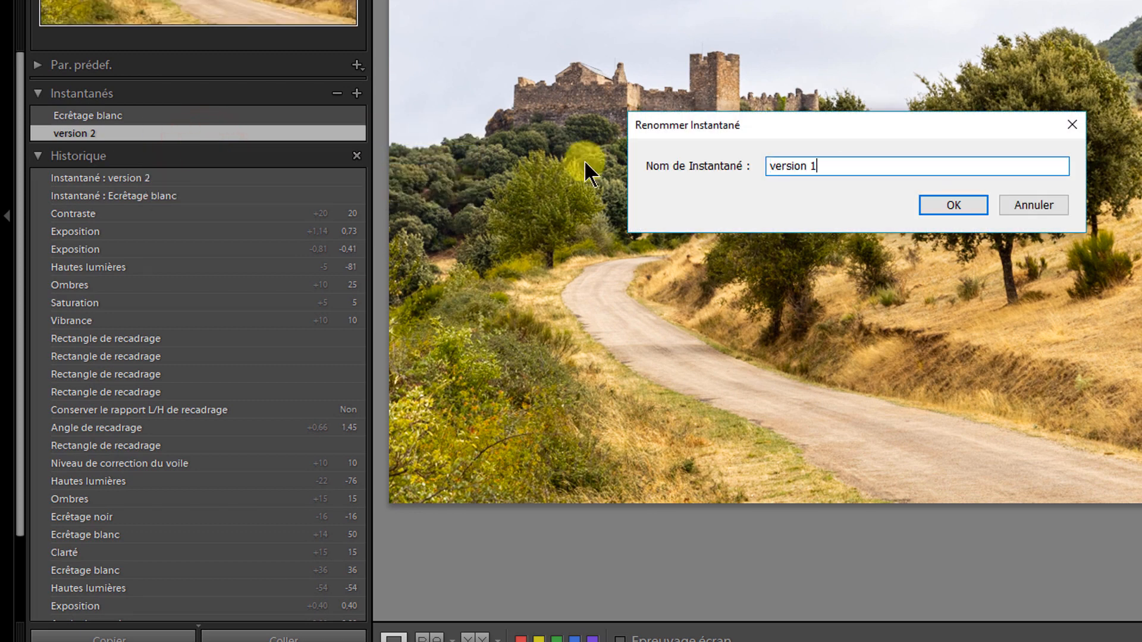
{"action": "left_click", "coordinate": [942, 195]}
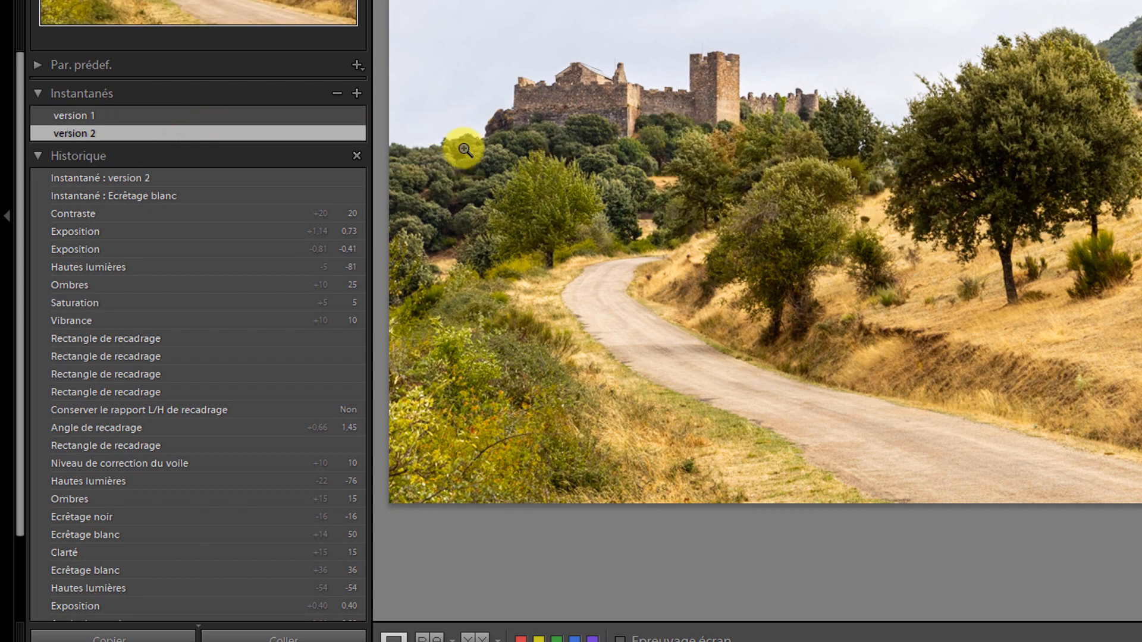
Step: Adjust the photo's tone to Exposition +1,12, Contraste +40 and Hautes lumières −53
{"action": "right_click", "coordinate": [187, 115]}
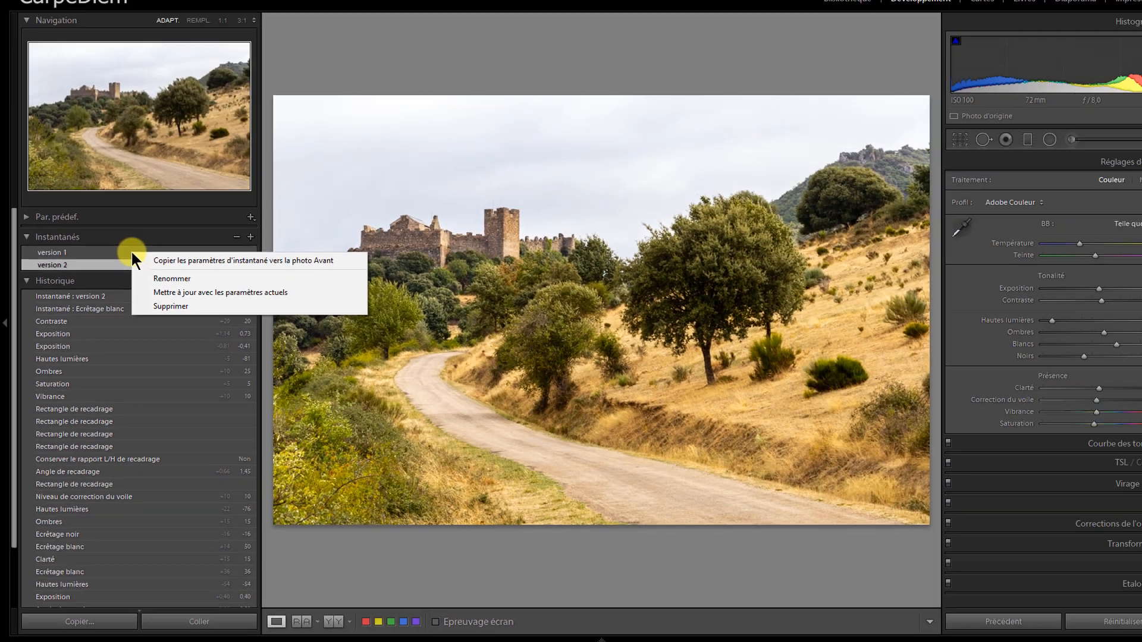
{"action": "left_click", "coordinate": [145, 129]}
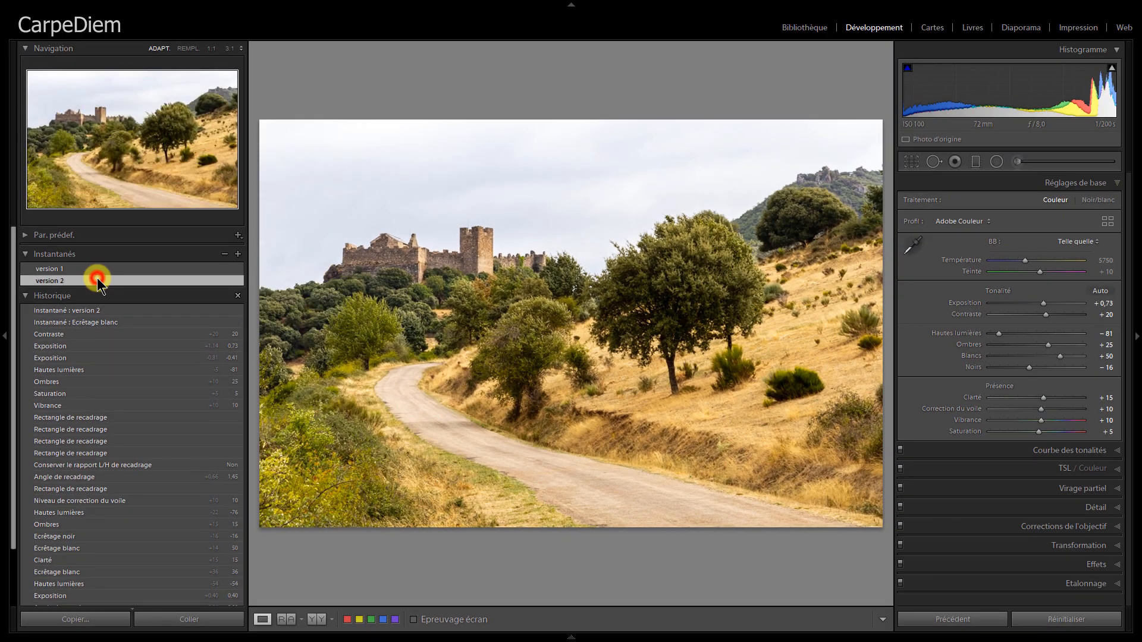
{"action": "left_click", "coordinate": [1030, 304]}
{"action": "left_click", "coordinate": [1056, 314]}
{"action": "left_click", "coordinate": [1060, 302]}
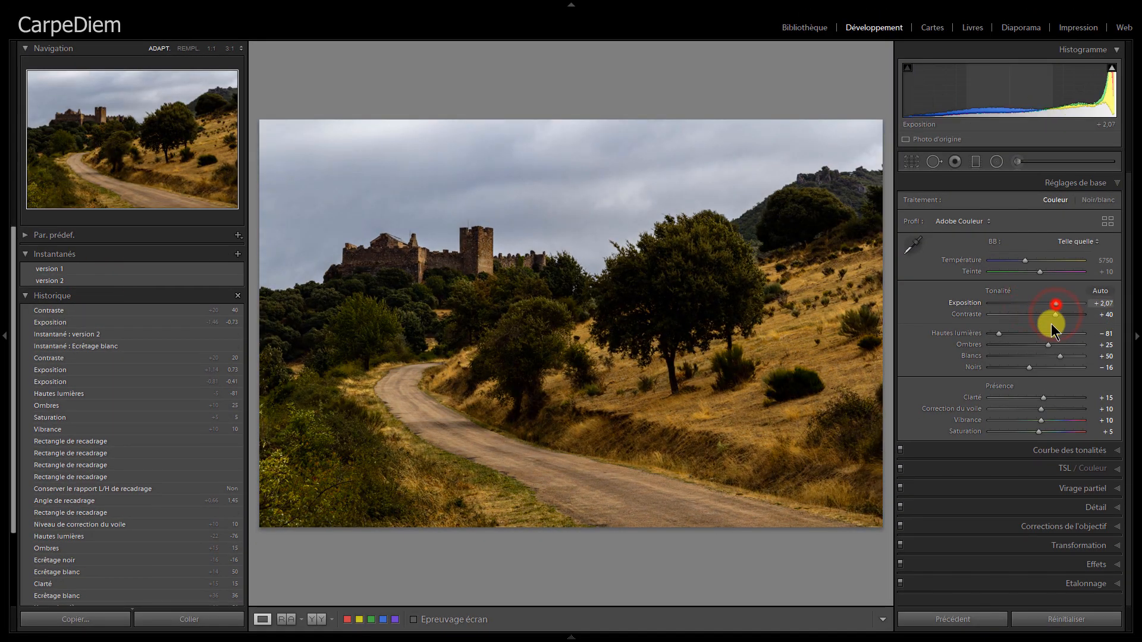
{"action": "left_click", "coordinate": [1012, 334]}
{"action": "left_click_drag", "start_coordinate": [1052, 304], "coordinate": [1047, 303]}
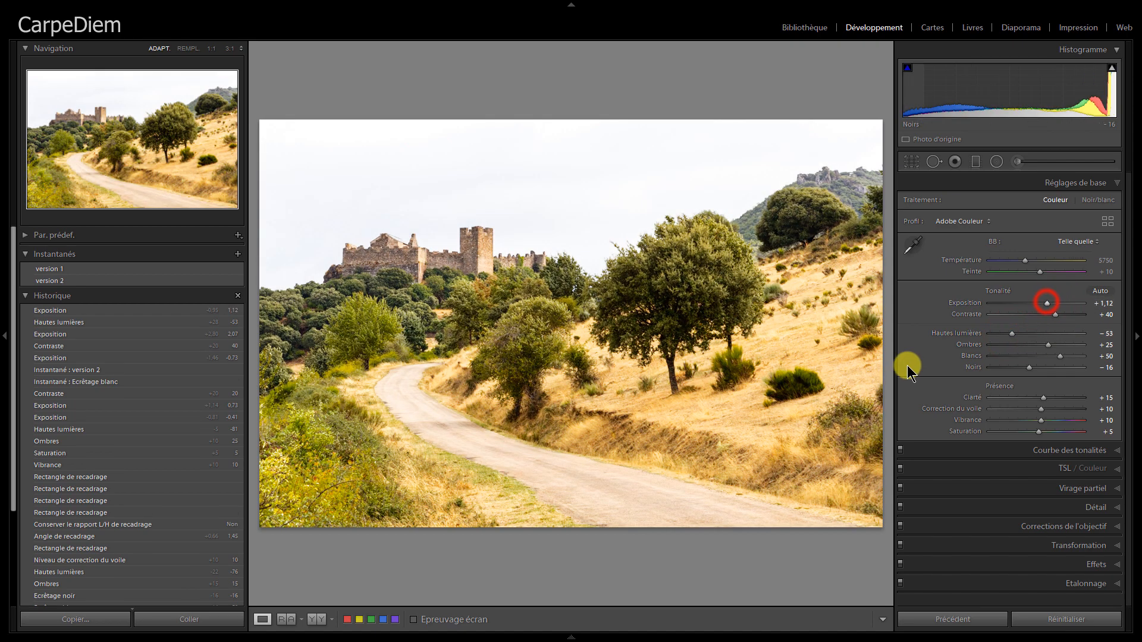
Step: Update the "version 1" snapshot with the current settings
{"action": "right_click", "coordinate": [117, 270]}
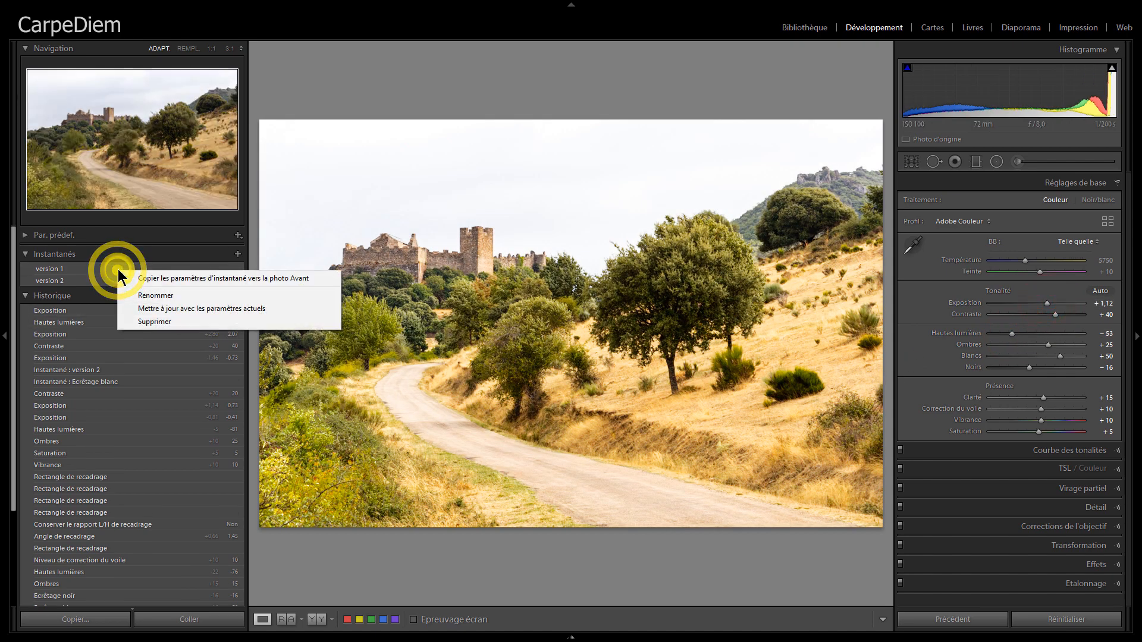
{"action": "left_click", "coordinate": [153, 308]}
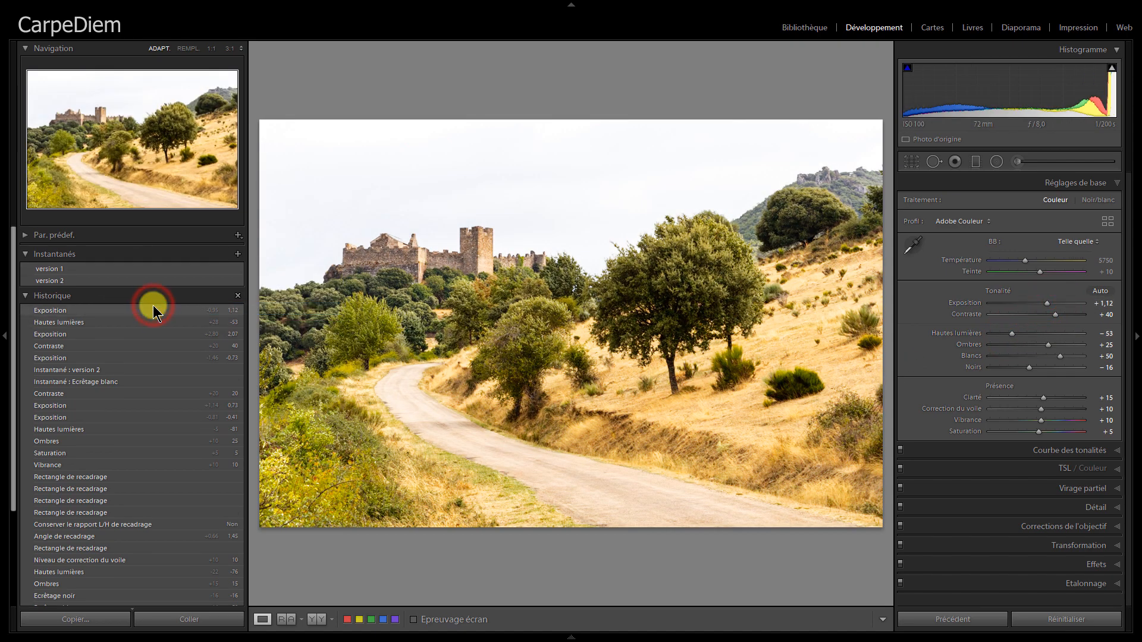
{"action": "right_click", "coordinate": [91, 271]}
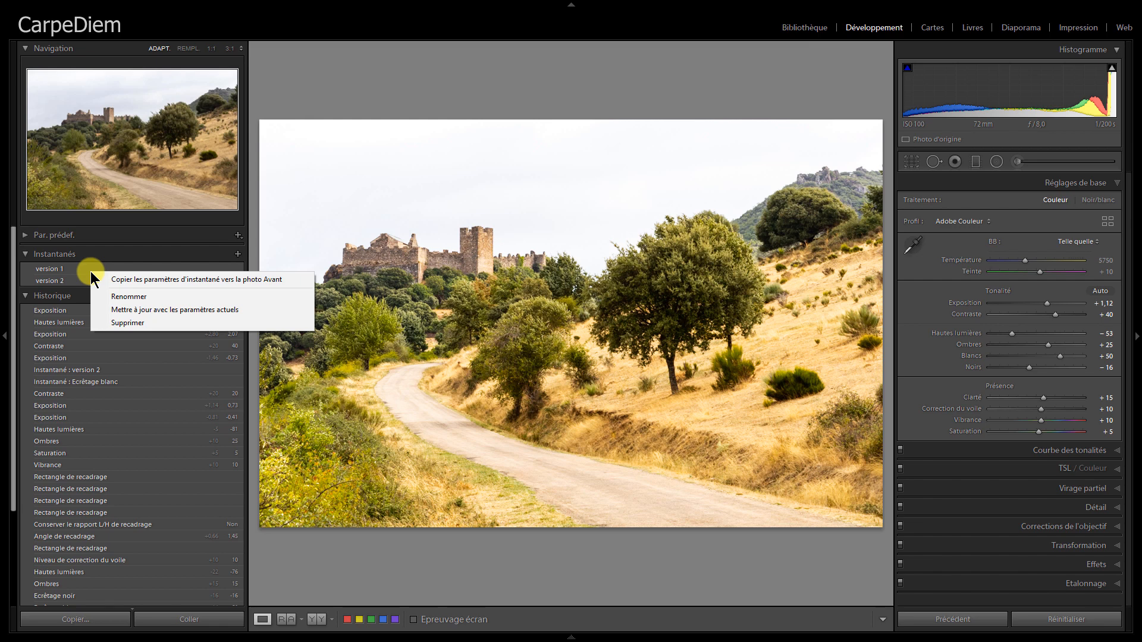
{"action": "right_click", "coordinate": [65, 483]}
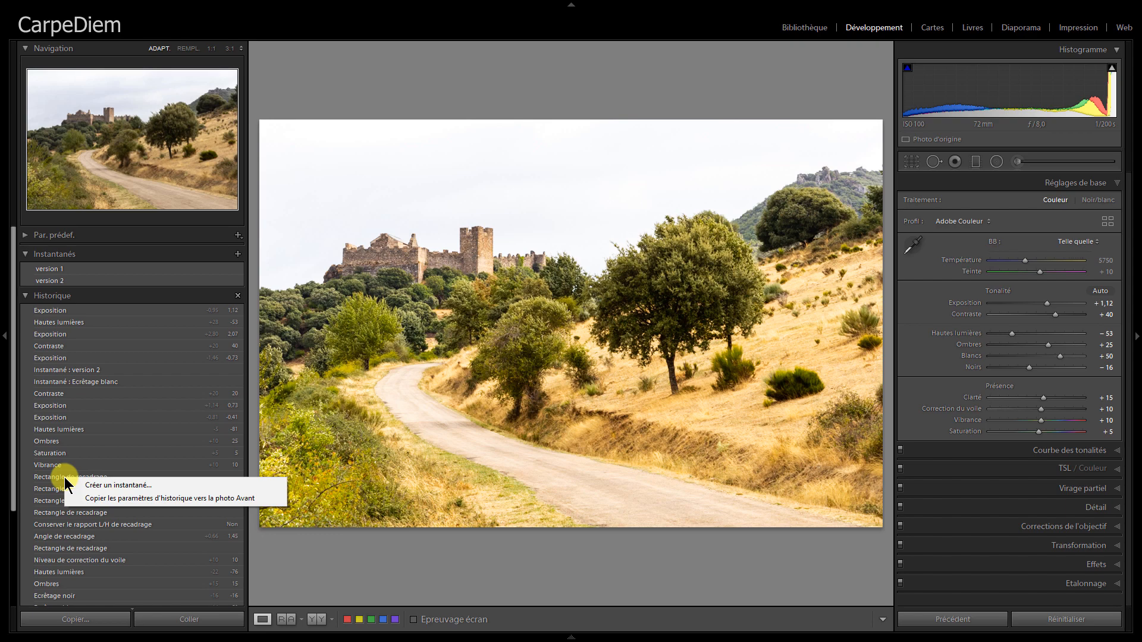
{"action": "left_click", "coordinate": [302, 548]}
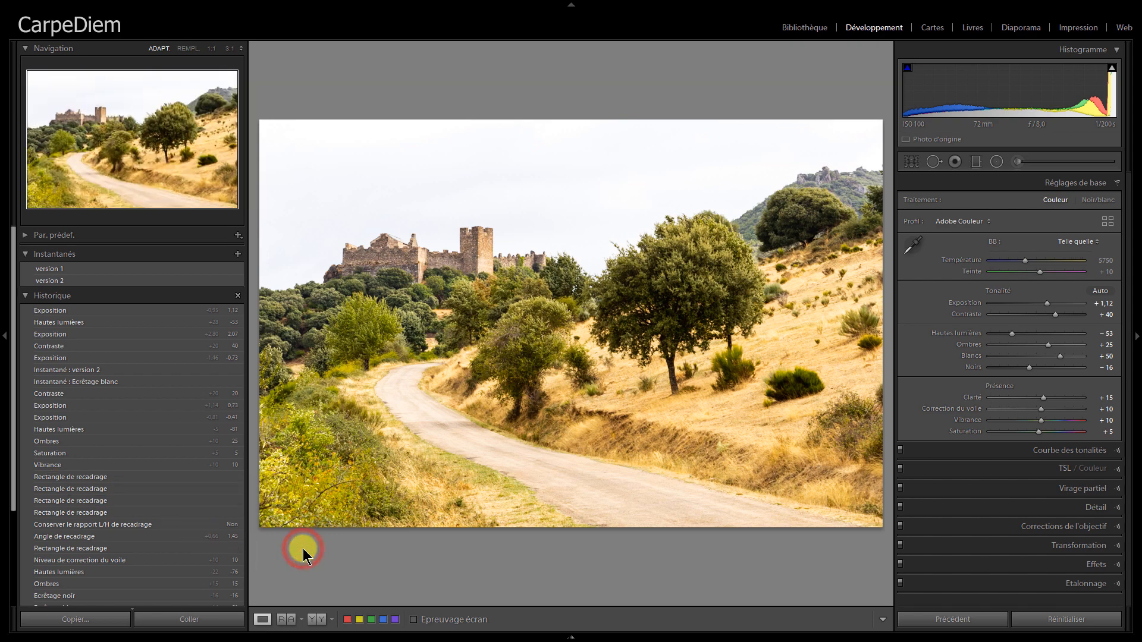
Step: Compare the before and after photo at full size, side by side and stacked vertically, and return to the single-photo view
{"action": "key", "text": "shift+s"}
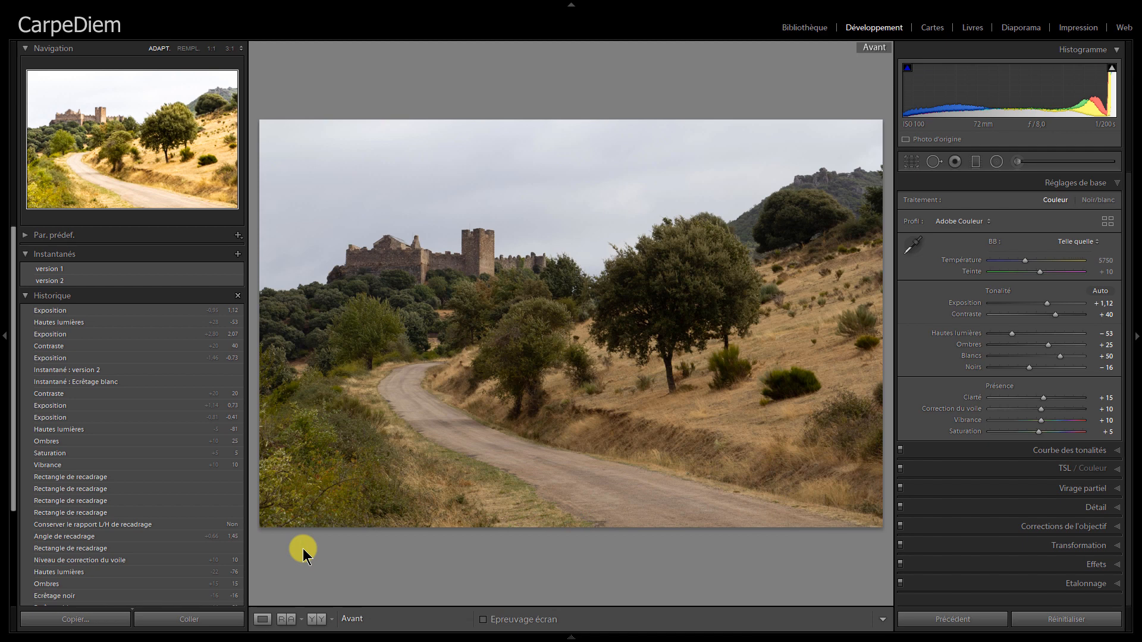
{"action": "key", "text": "y"}
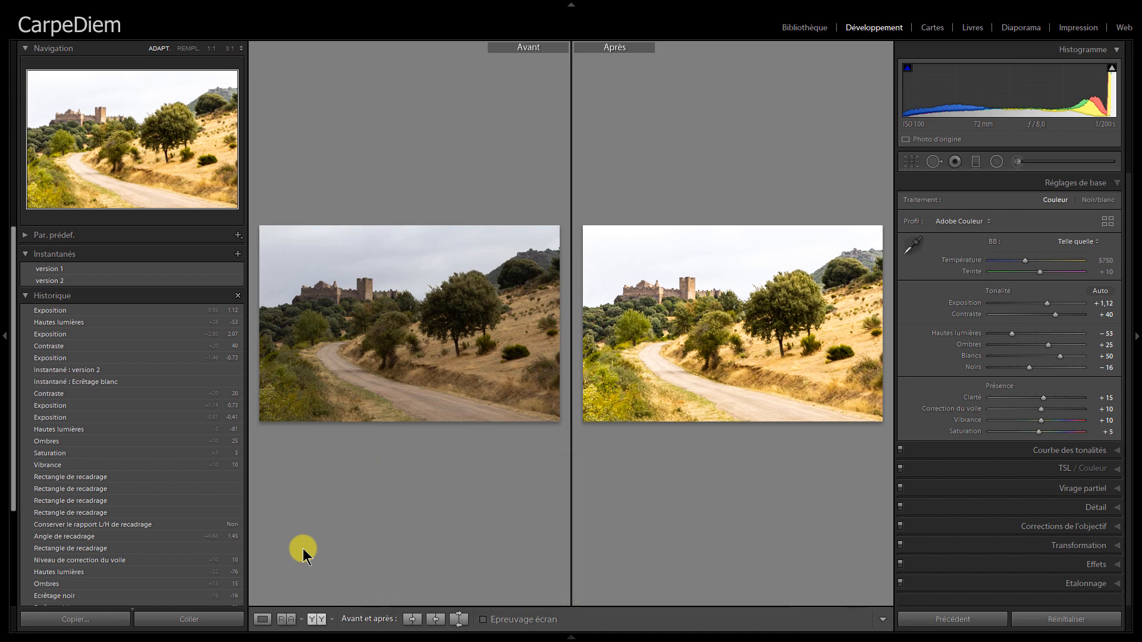
{"action": "left_click", "coordinate": [320, 620]}
{"action": "left_click", "coordinate": [320, 620]}
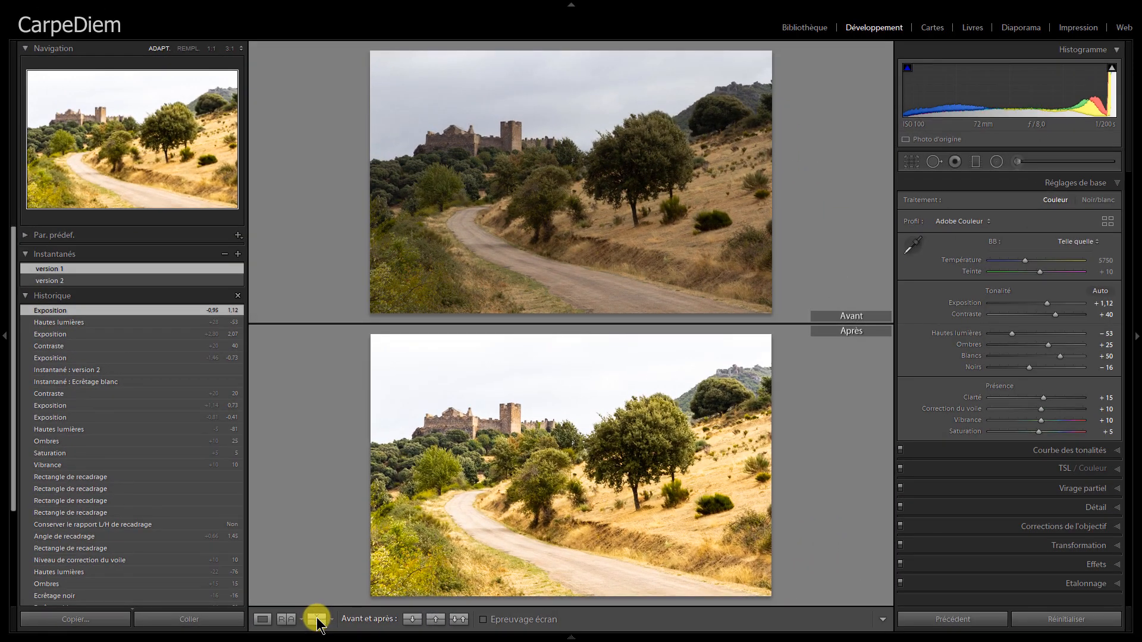
{"action": "left_click", "coordinate": [262, 619]}
Step: Reset all develop settings and convert the photo to black and white
{"action": "left_click", "coordinate": [1054, 619]}
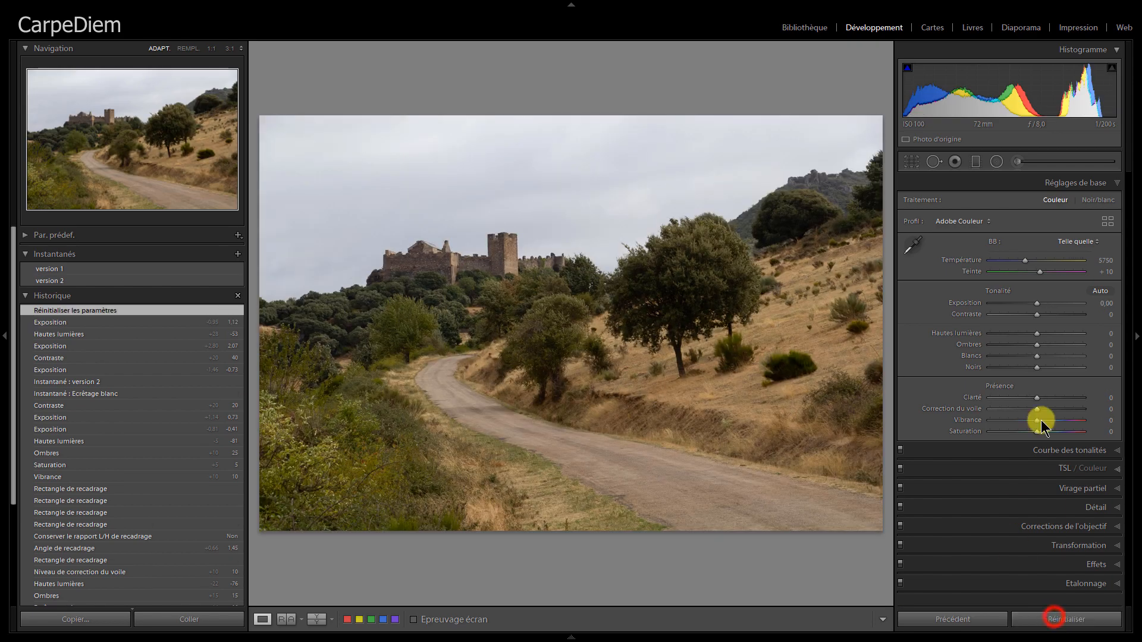
{"action": "left_click", "coordinate": [1097, 200]}
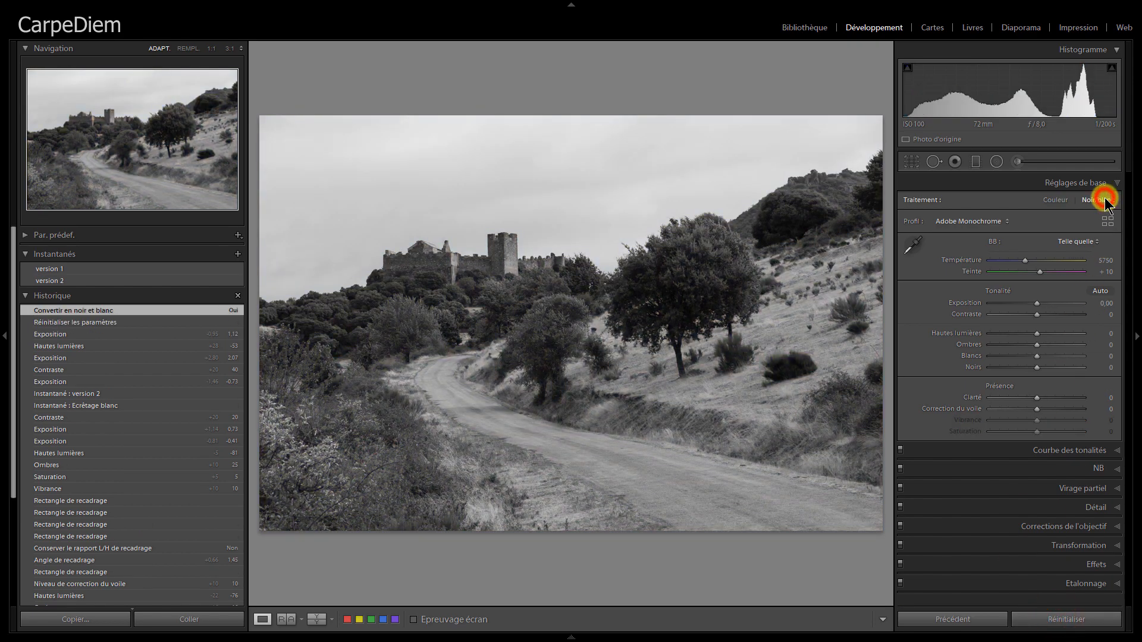
Step: Save the current black-and-white settings as a new snapshot named "Noir et blanc"
{"action": "left_click", "coordinate": [238, 254]}
{"action": "type", "text": "Noir et blan"}
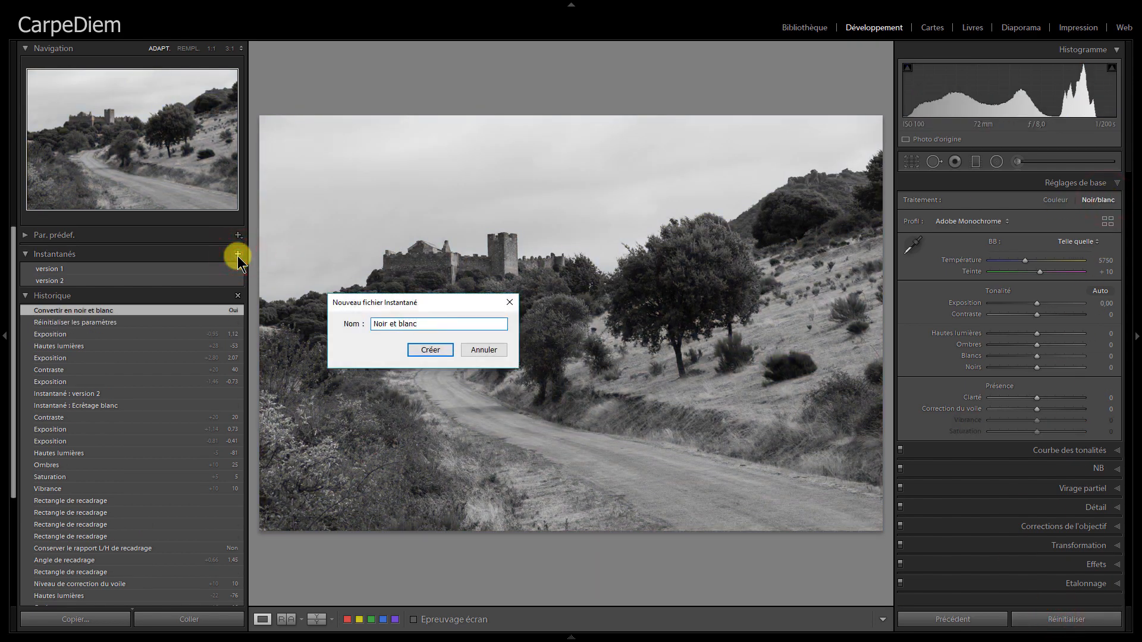
{"action": "type", "text": "c"}
{"action": "key", "text": "Return"}
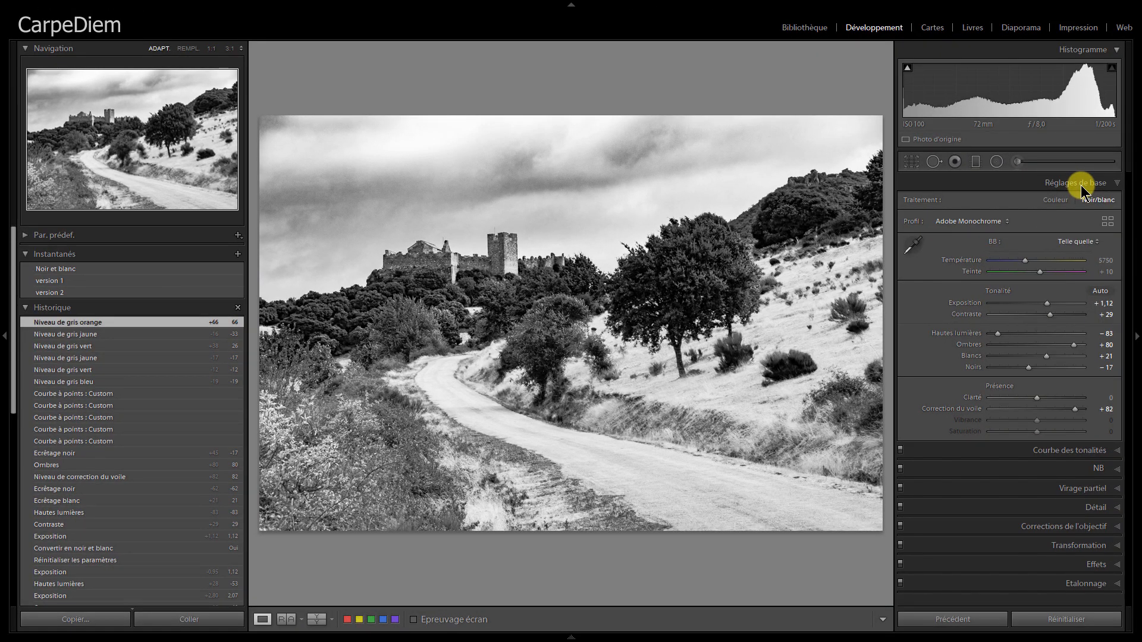
Step: Compare the edited black-and-white photo with its Before state, first at full size and then side by side
{"action": "key", "text": "backslash"}
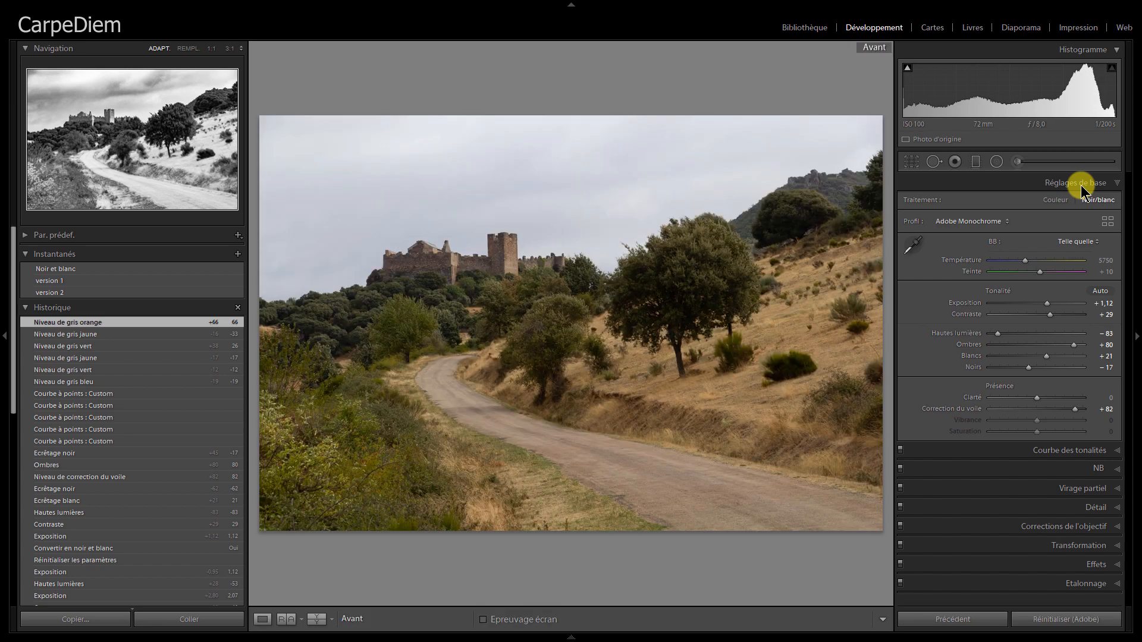
{"action": "key", "text": "backslash"}
{"action": "key", "text": "y"}
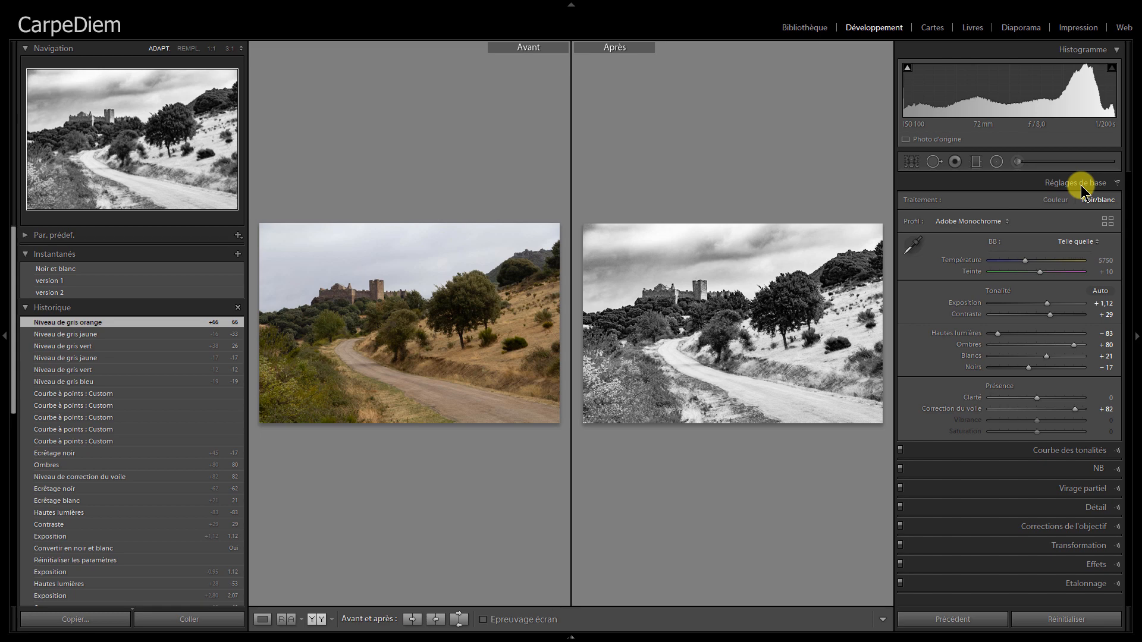
{"action": "key", "text": "y"}
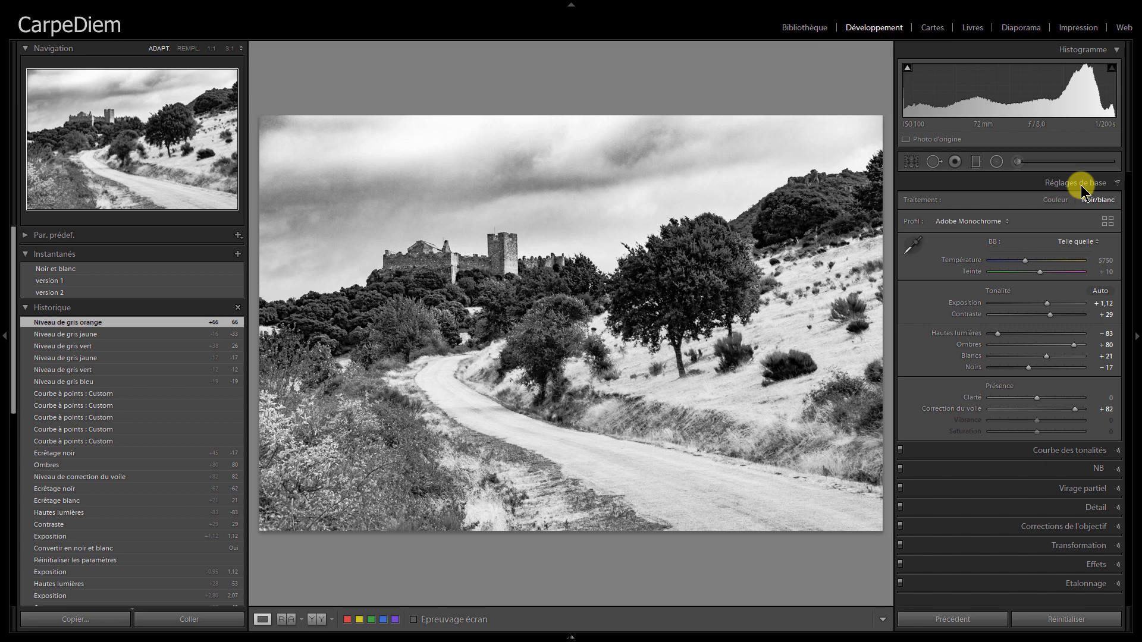
Step: Collapse the history list and copy the "Noir et blanc" snapshot's settings to the Before photo
{"action": "scroll", "coordinate": [95, 482], "scroll_direction": "down", "scroll_amount": 2}
{"action": "right_click", "coordinate": [106, 486]}
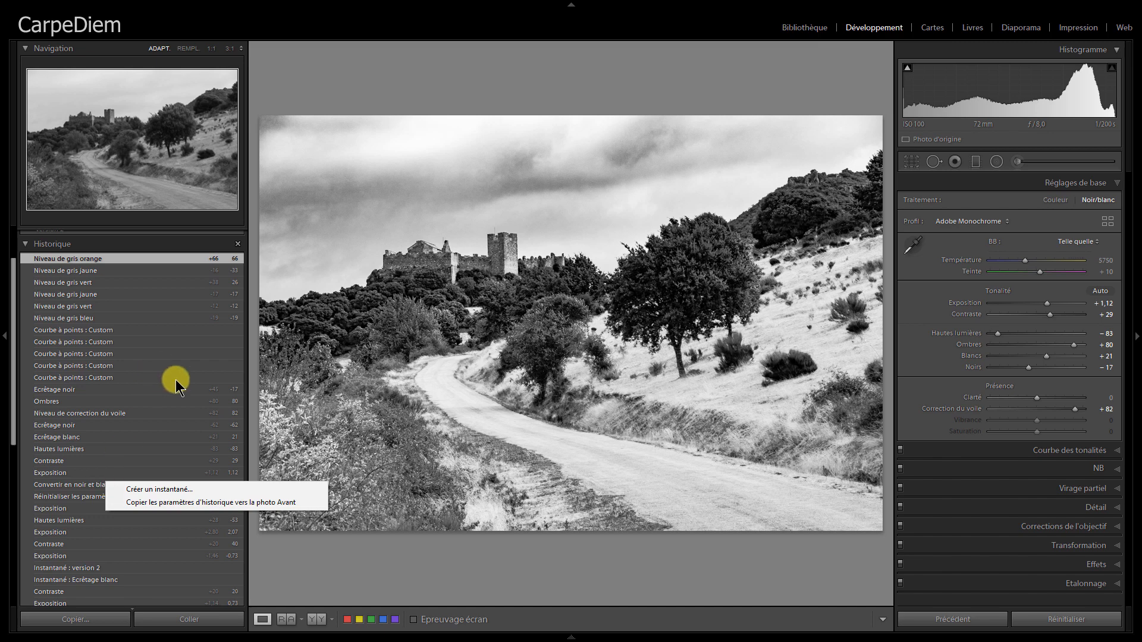
{"action": "left_click", "coordinate": [156, 239]}
{"action": "left_click", "coordinate": [156, 239]}
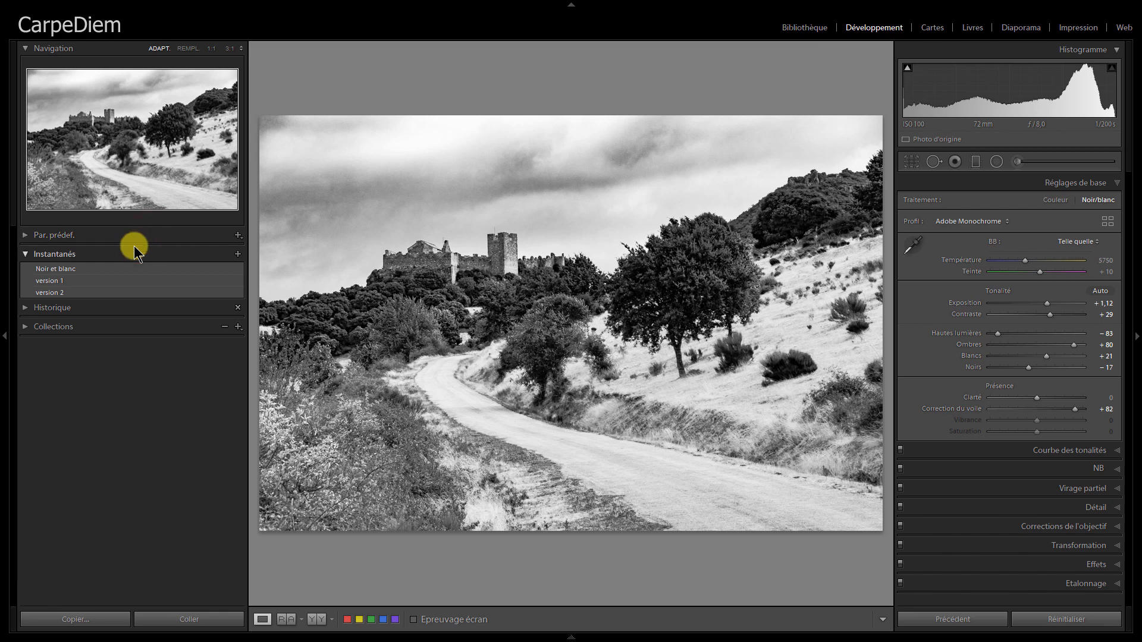
{"action": "right_click", "coordinate": [73, 270]}
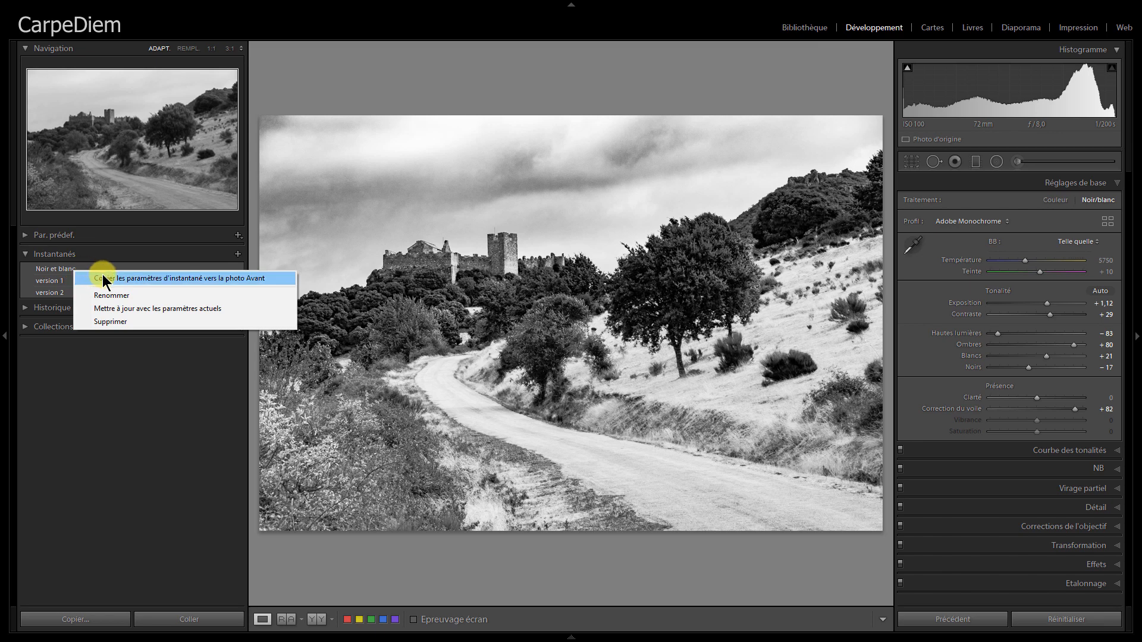
{"action": "left_click", "coordinate": [103, 276]}
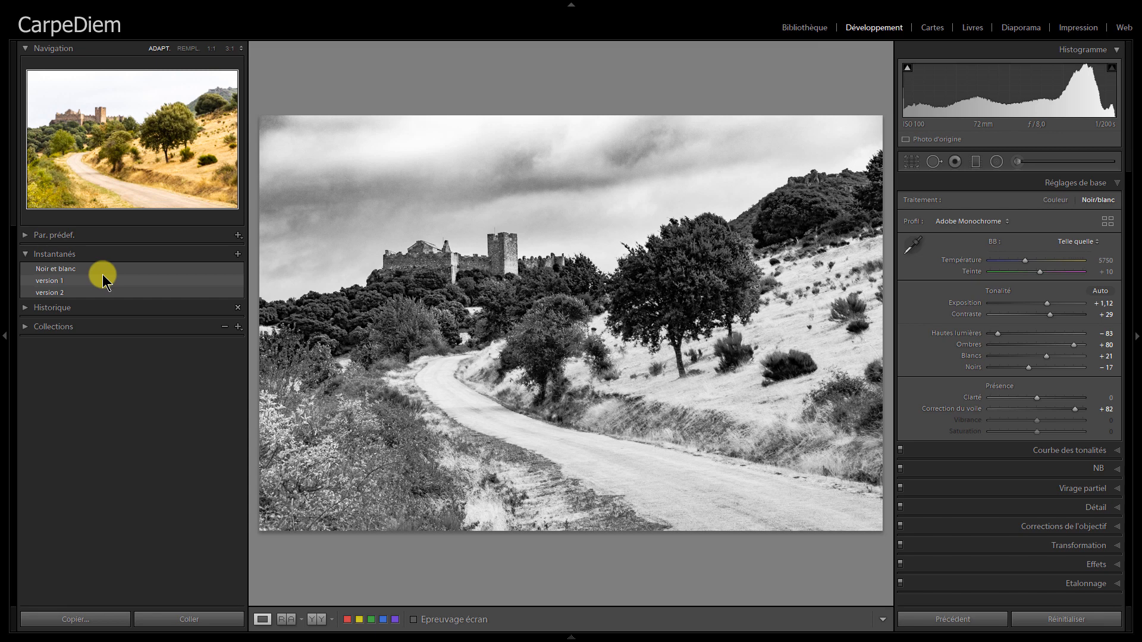
Step: Check the "Noir et blanc" Before photo against the current edit at full size, and show both side by side
{"action": "key", "text": "backslash"}
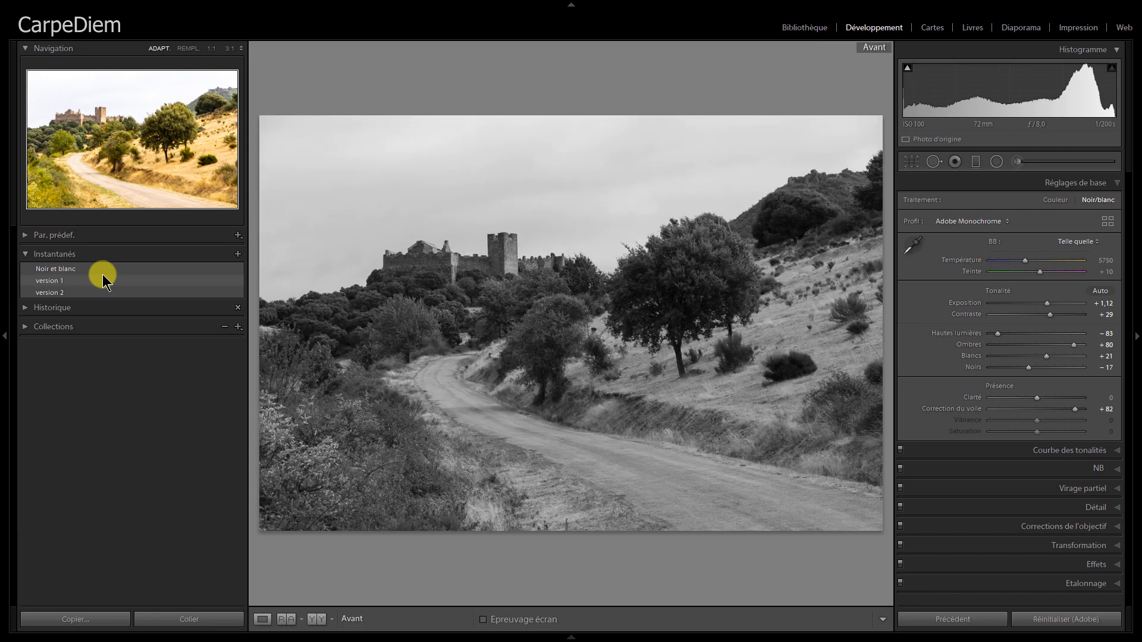
{"action": "key", "text": "backslash"}
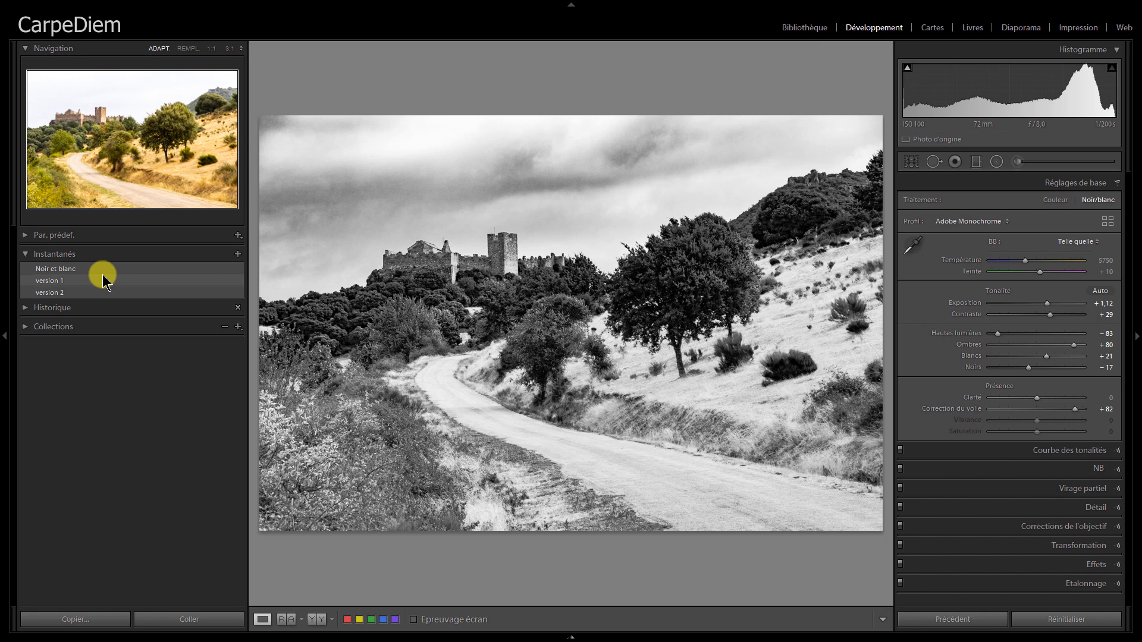
{"action": "key", "text": "y"}
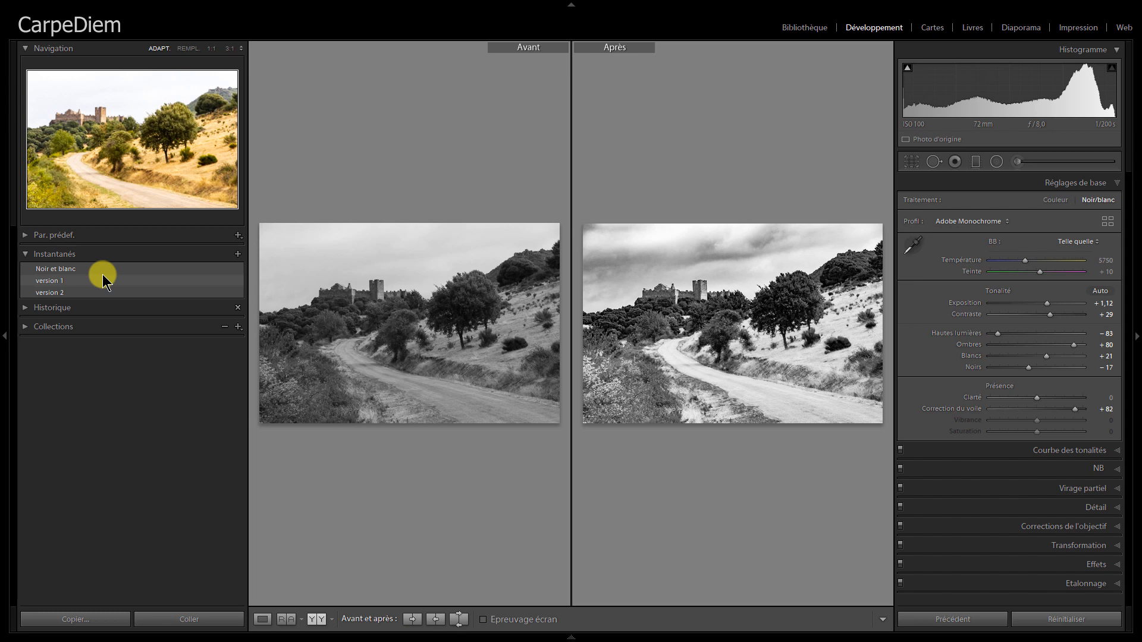
Step: Expand the history and copy the oldest "Réinitialiser les paramètres" state to the Before photo
{"action": "left_click", "coordinate": [26, 308]}
{"action": "scroll", "coordinate": [107, 408], "scroll_direction": "down", "scroll_amount": 10}
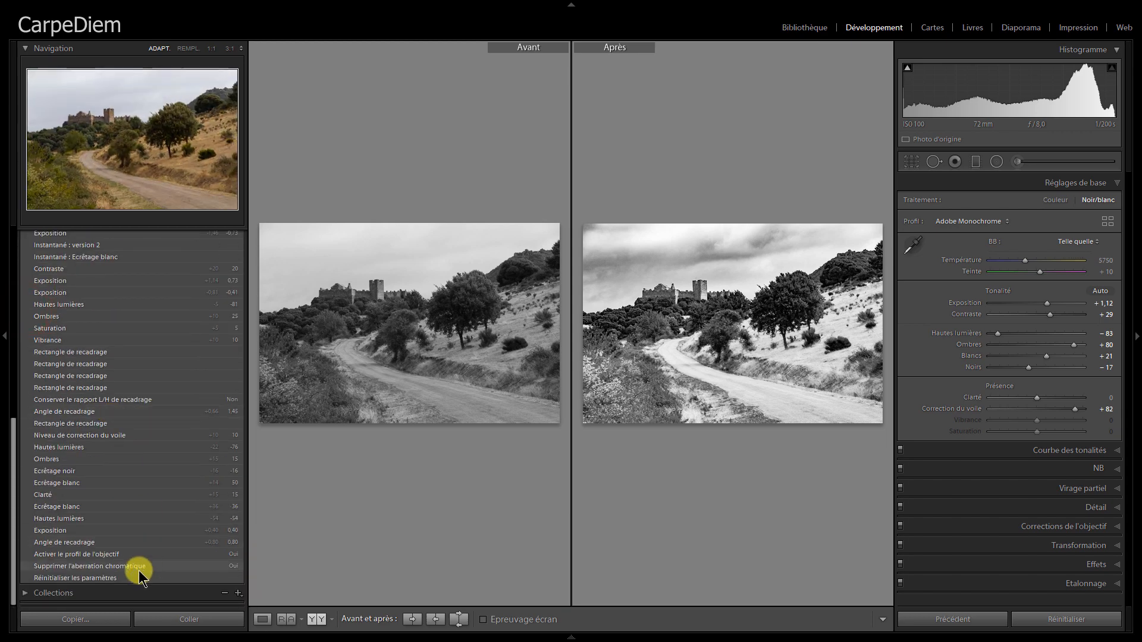
{"action": "right_click", "coordinate": [126, 576]}
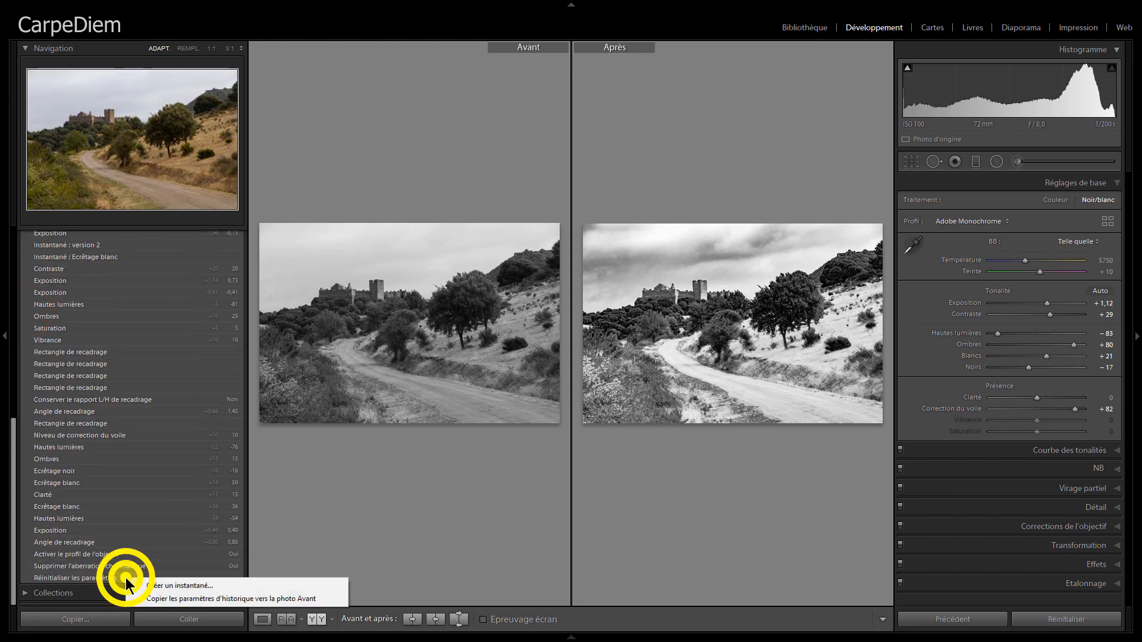
{"action": "left_click", "coordinate": [181, 601]}
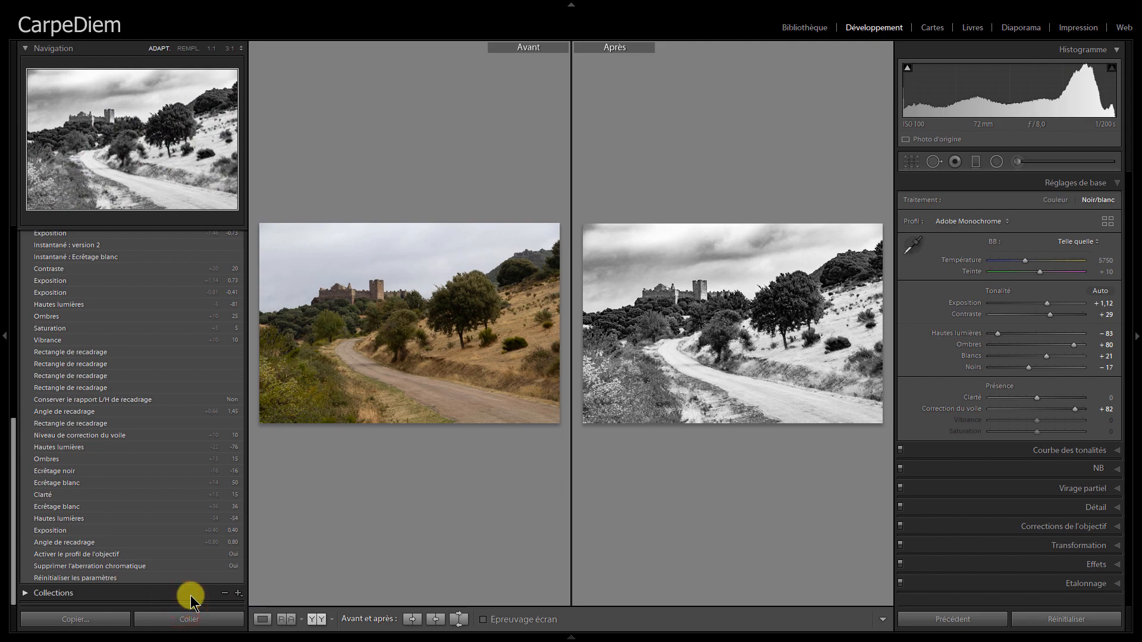